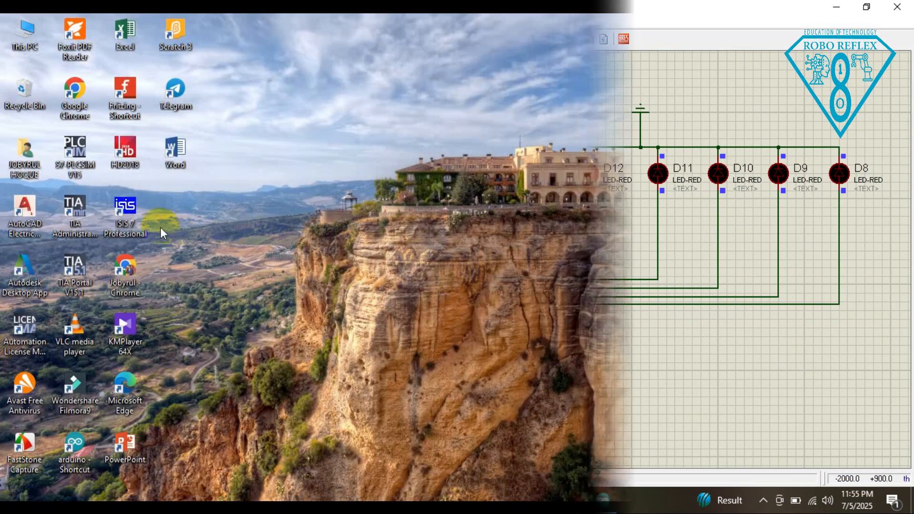
Launch ISIS 7 Professional and decline the offer to view the sample designs.
{"action": "left_click", "coordinate": [128, 217]}
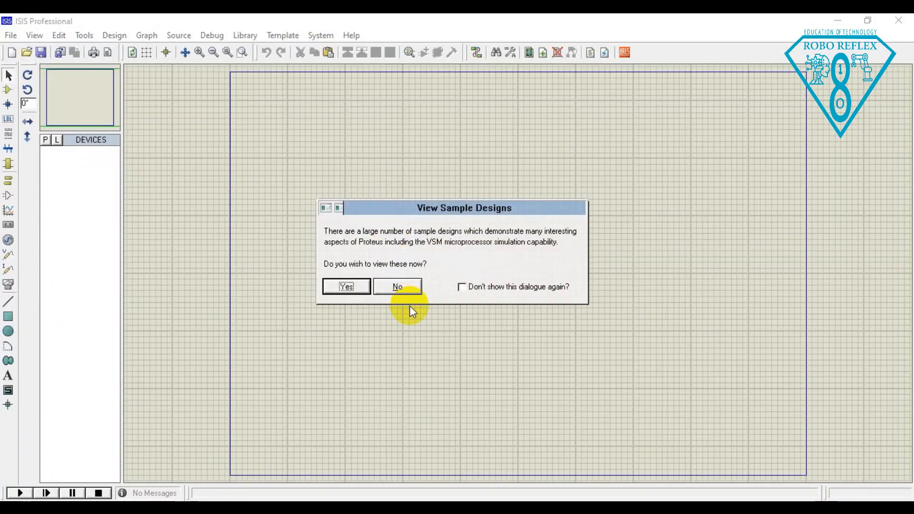
{"action": "left_click", "coordinate": [399, 288]}
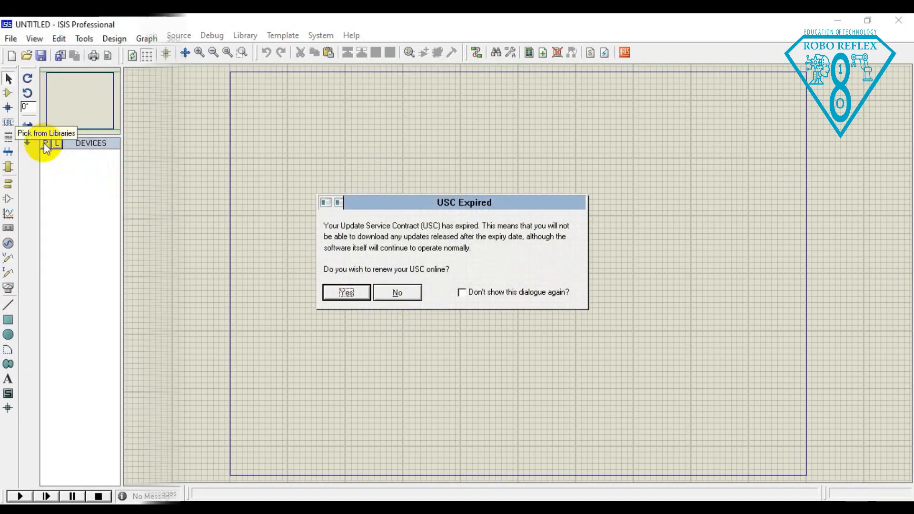
Search the device library for Arduino and add the ARDUINO UNO to the project's device list.
{"action": "left_click", "coordinate": [43, 142]}
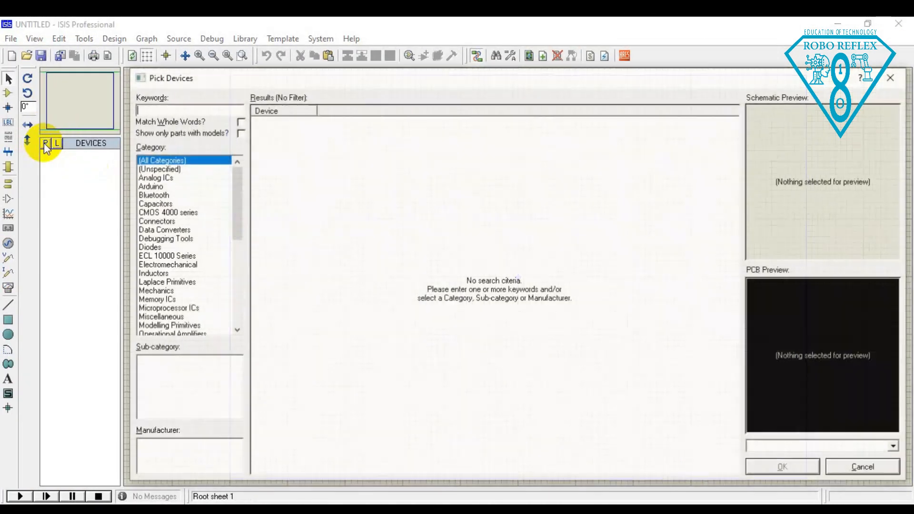
{"action": "type", "text": "A"}
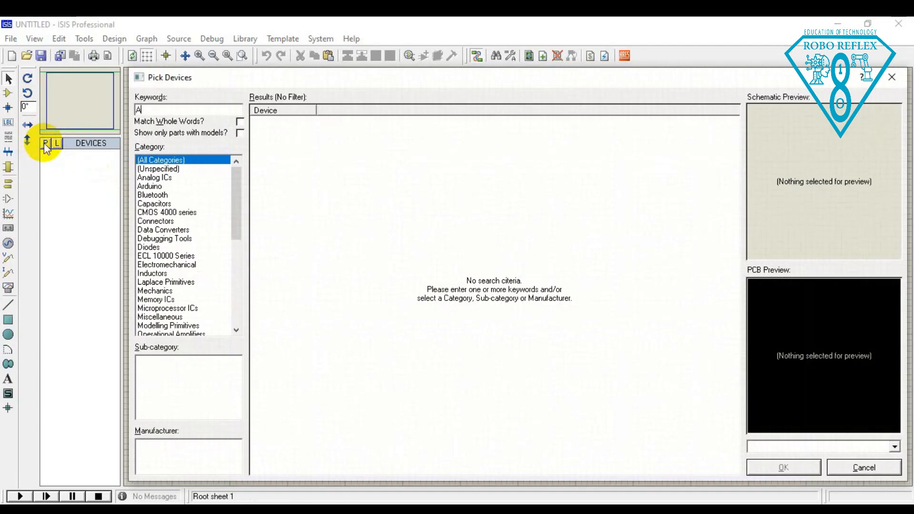
{"action": "type", "text": "rd"}
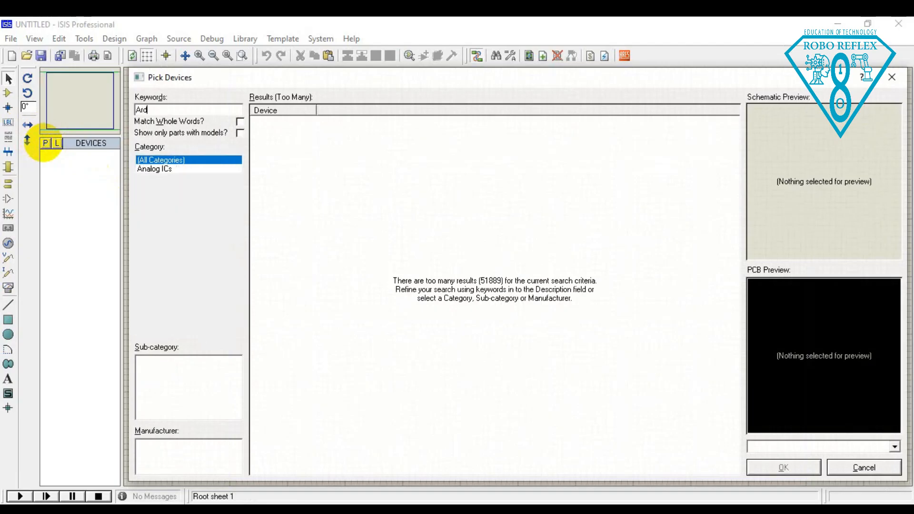
{"action": "type", "text": "uino"}
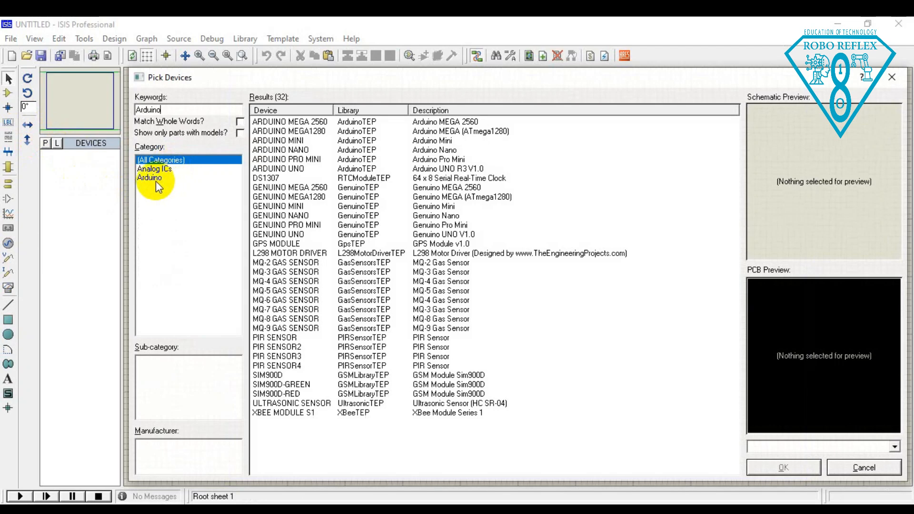
{"action": "left_click", "coordinate": [290, 169]}
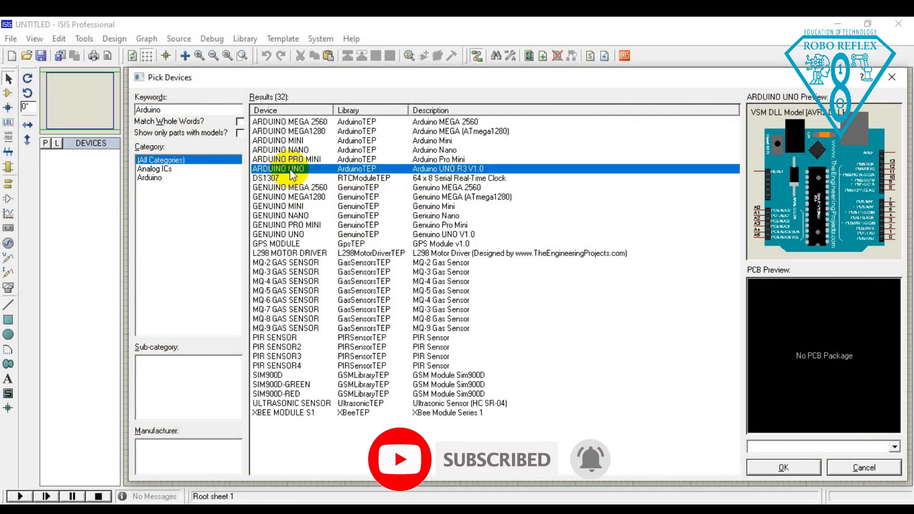
{"action": "left_click", "coordinate": [783, 468]}
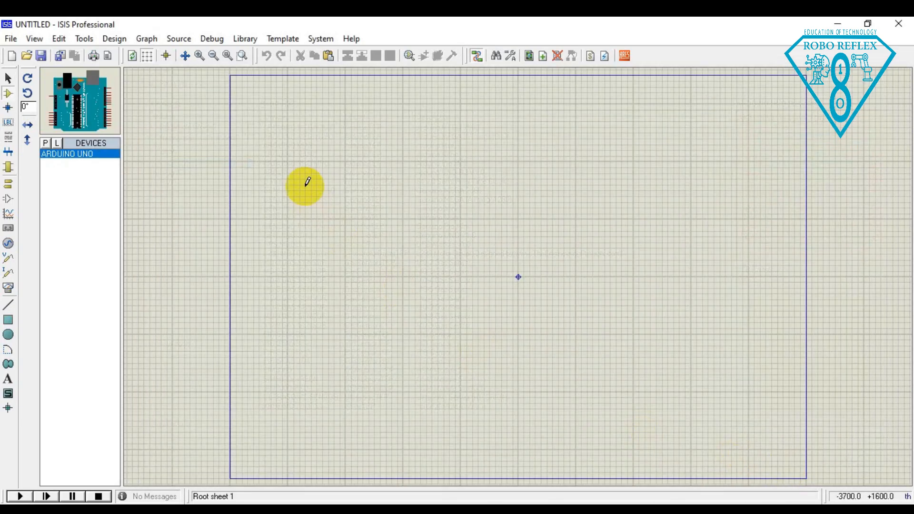
Search the device library for LED and add the animated red model LED-RED to the device list.
{"action": "left_click", "coordinate": [44, 144]}
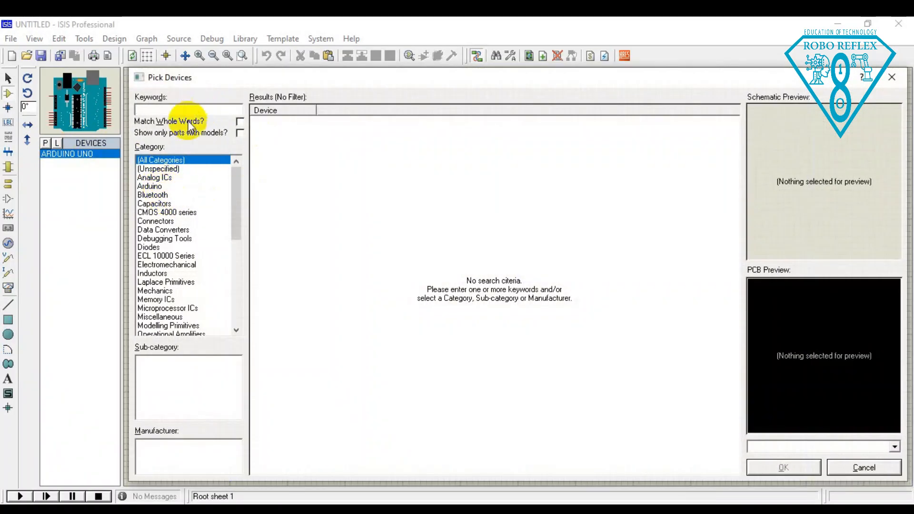
{"action": "type", "text": "LED"}
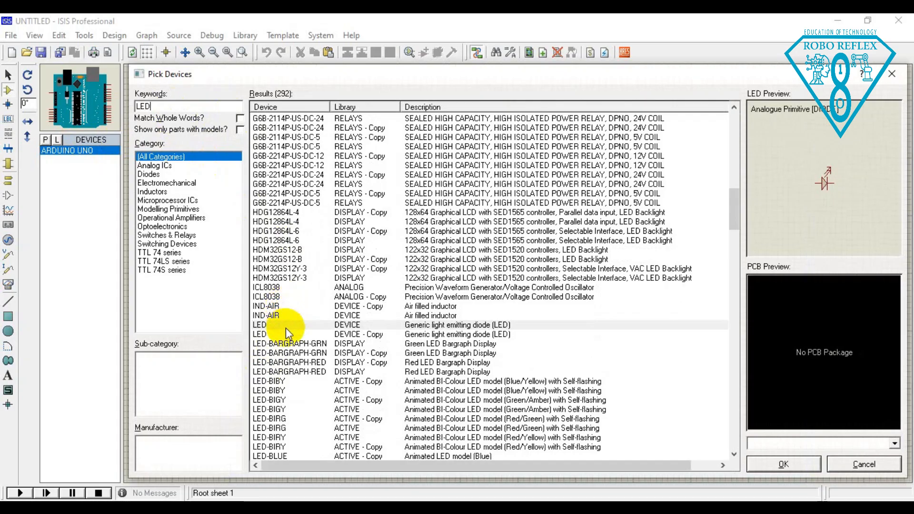
{"action": "scroll", "coordinate": [286, 329], "scroll_direction": "down", "scroll_amount": 5}
{"action": "scroll", "coordinate": [288, 388], "scroll_direction": "down", "scroll_amount": 2}
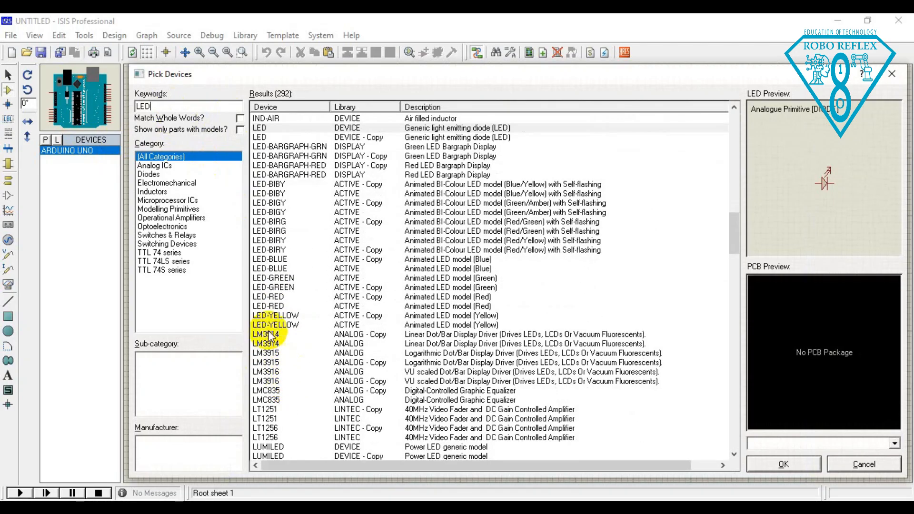
{"action": "left_click", "coordinate": [278, 298]}
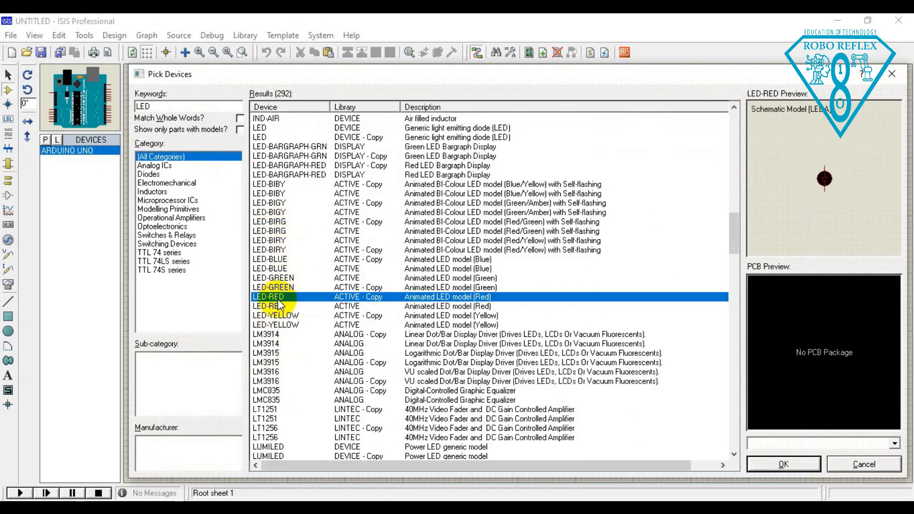
{"action": "left_click", "coordinate": [780, 463]}
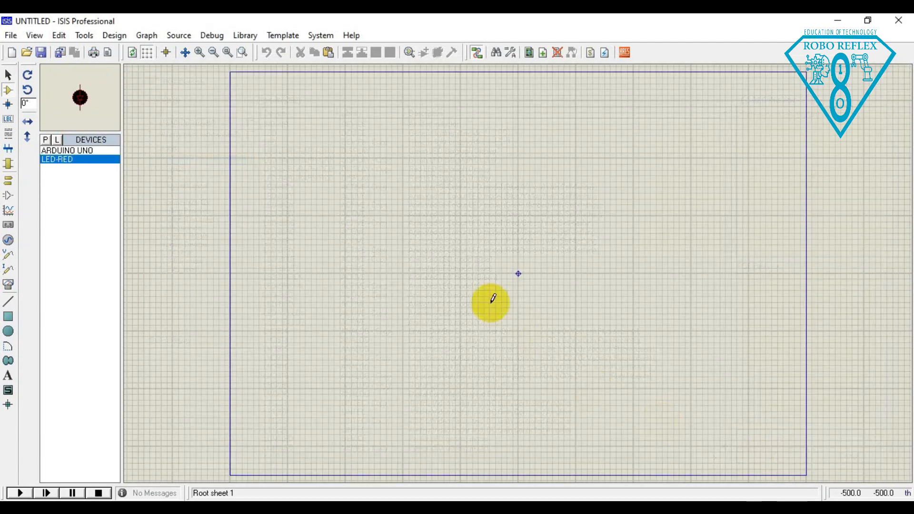
Place six LED-RED components in an evenly spaced horizontal row in the upper right part of the sheet.
{"action": "left_click", "coordinate": [507, 194]}
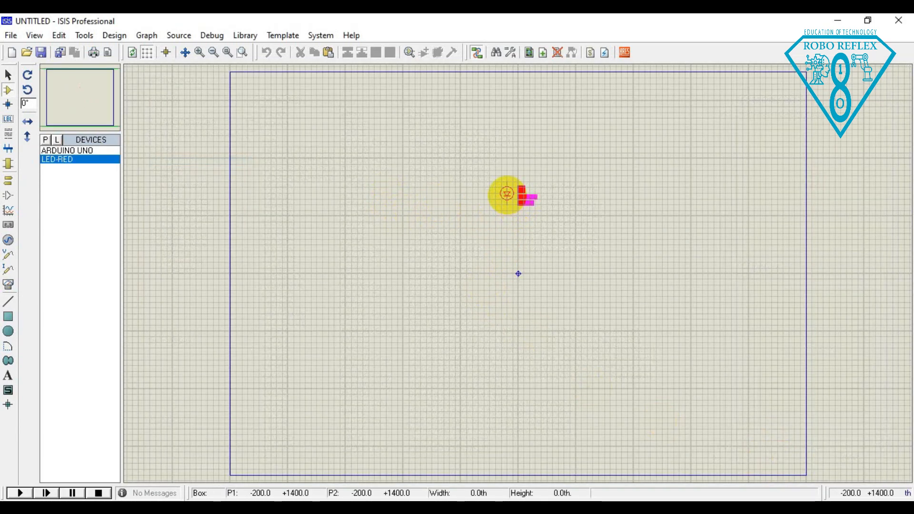
{"action": "left_click", "coordinate": [507, 194]}
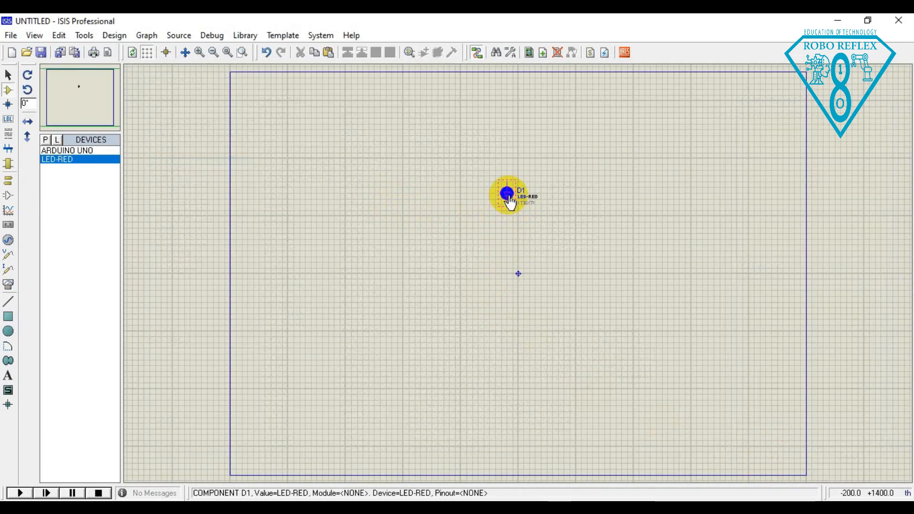
{"action": "left_click", "coordinate": [541, 193]}
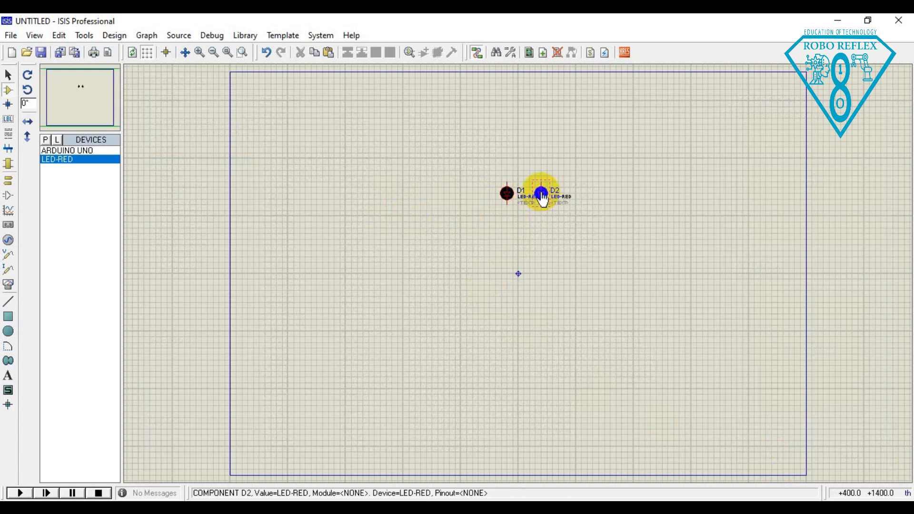
{"action": "left_click", "coordinate": [576, 193]}
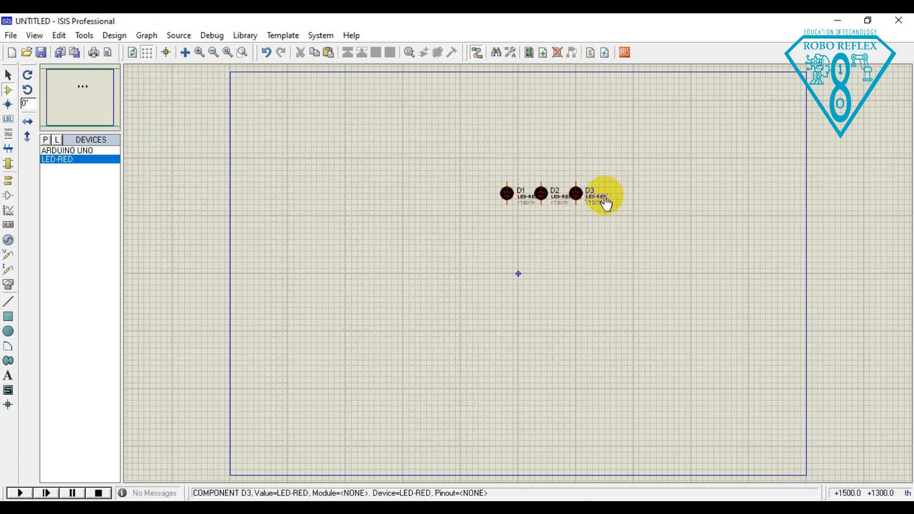
{"action": "left_click", "coordinate": [609, 193]}
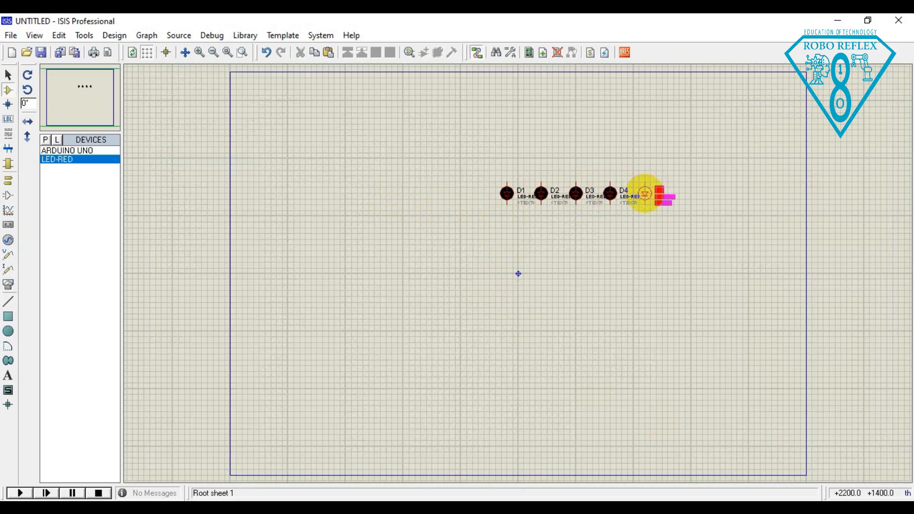
{"action": "left_click", "coordinate": [644, 194]}
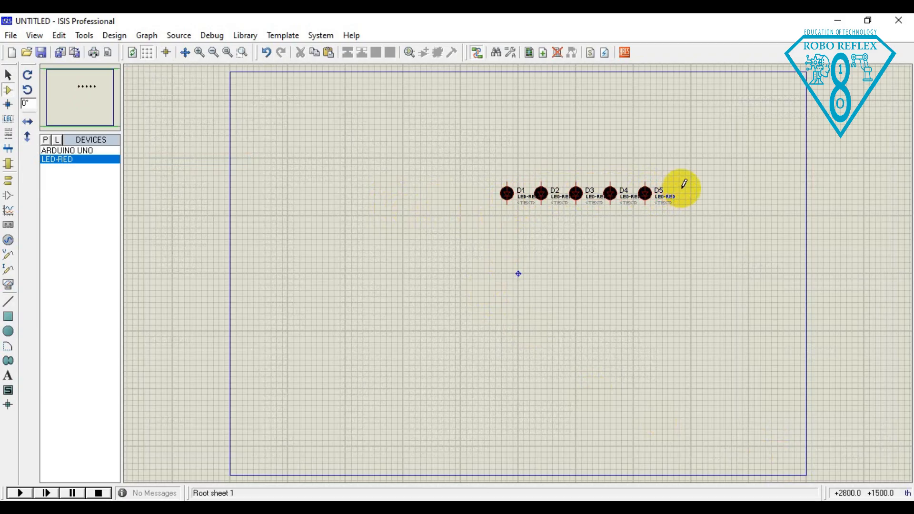
{"action": "left_click", "coordinate": [679, 193]}
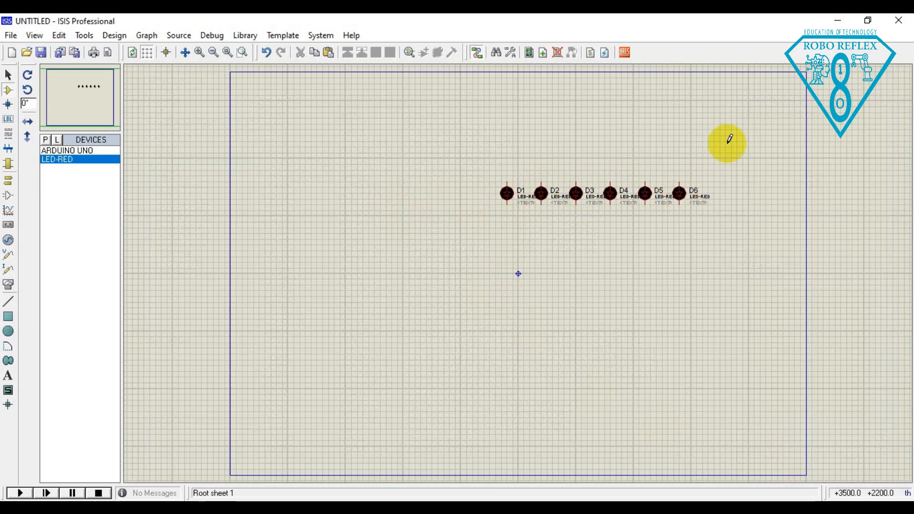
Rotate the whole row of six LEDs by 180 degrees as one block and clear the selection.
{"action": "left_click_drag", "start_coordinate": [478, 147], "coordinate": [719, 240]}
{"action": "right_click", "coordinate": [573, 198]}
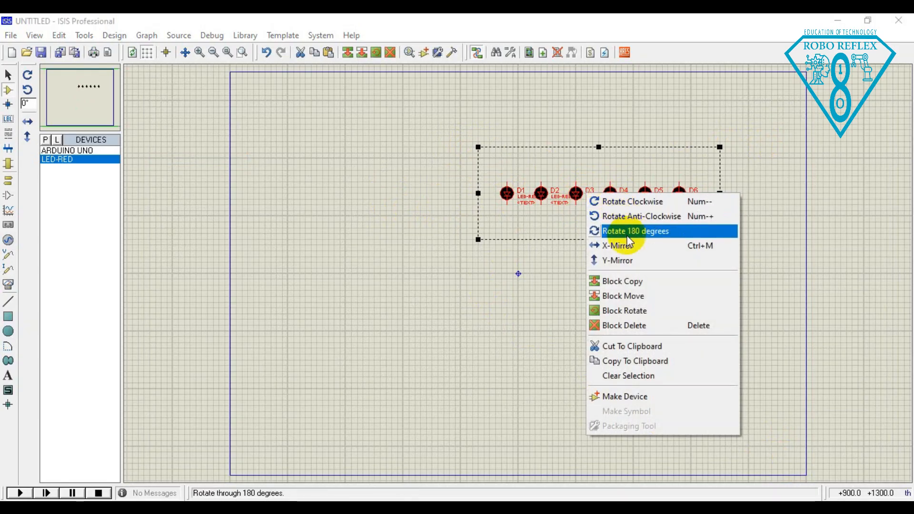
{"action": "left_click", "coordinate": [640, 231]}
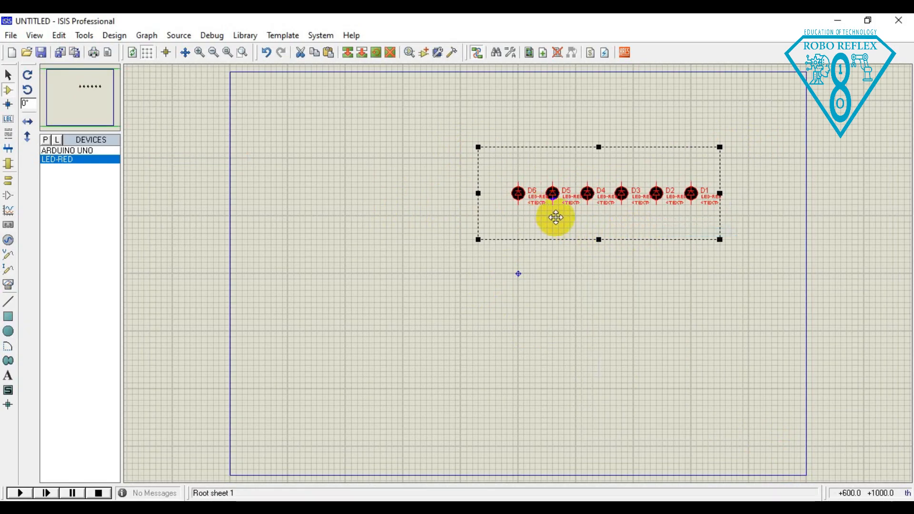
{"action": "left_click", "coordinate": [586, 269]}
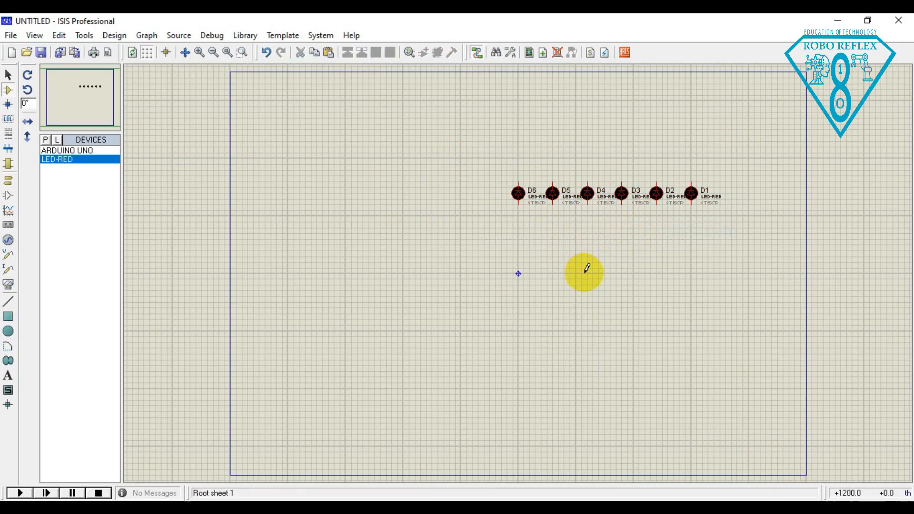
Place the ARDUINO UNO board on the sheet to the left of the LED row.
{"action": "left_click", "coordinate": [71, 150]}
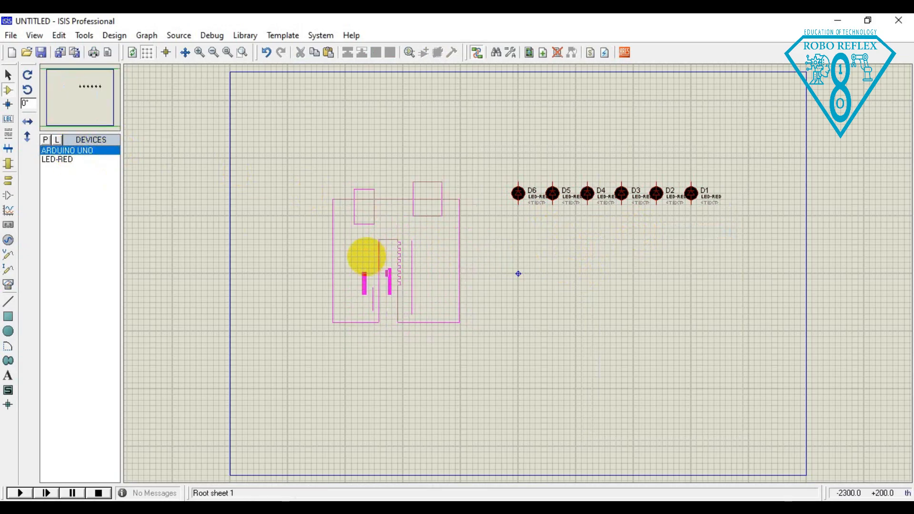
{"action": "left_click", "coordinate": [360, 256]}
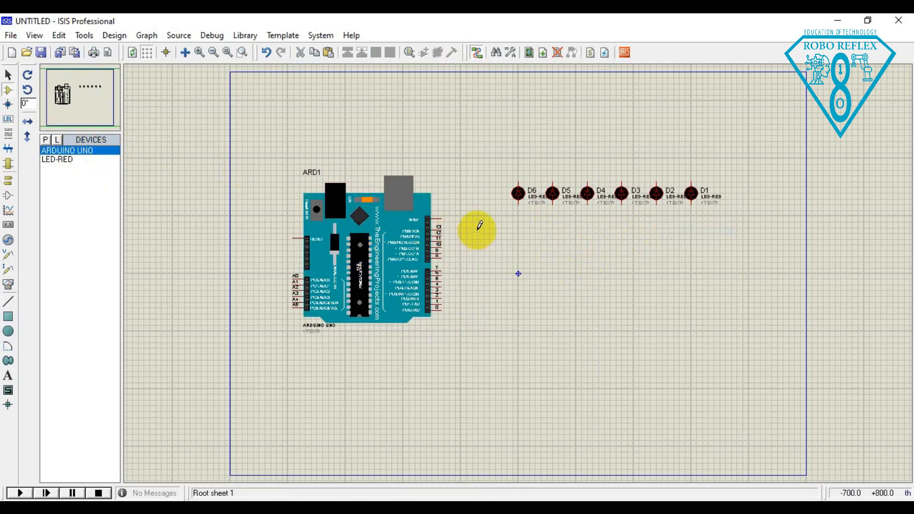
Wire Arduino pins 13, 12, 11 and 10 to the lower terminals of LEDs D6, D5, D4 and D3 respectively.
{"action": "left_click", "coordinate": [442, 229]}
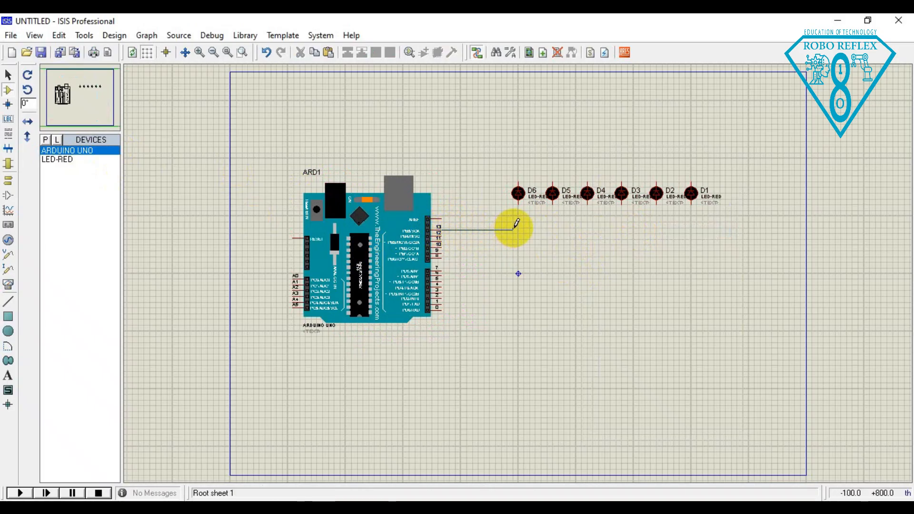
{"action": "left_click", "coordinate": [522, 209]}
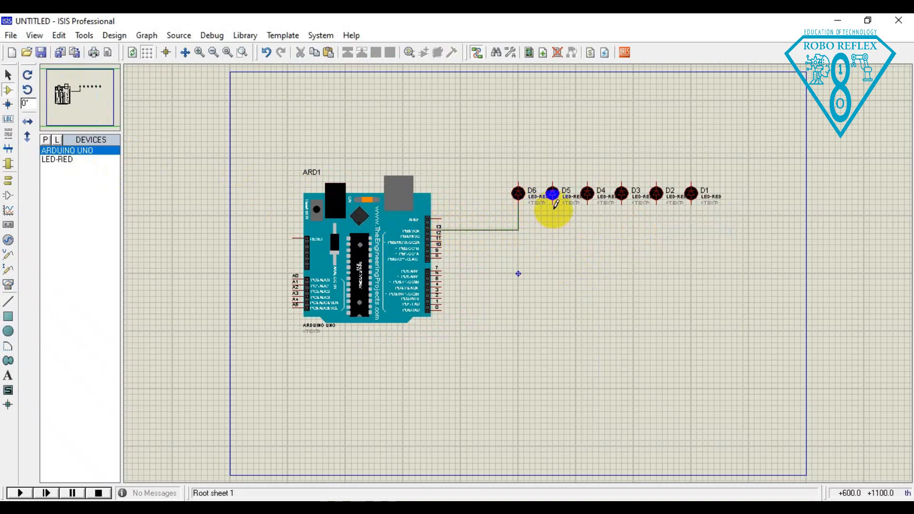
{"action": "left_click", "coordinate": [442, 232]}
{"action": "left_click", "coordinate": [551, 202]}
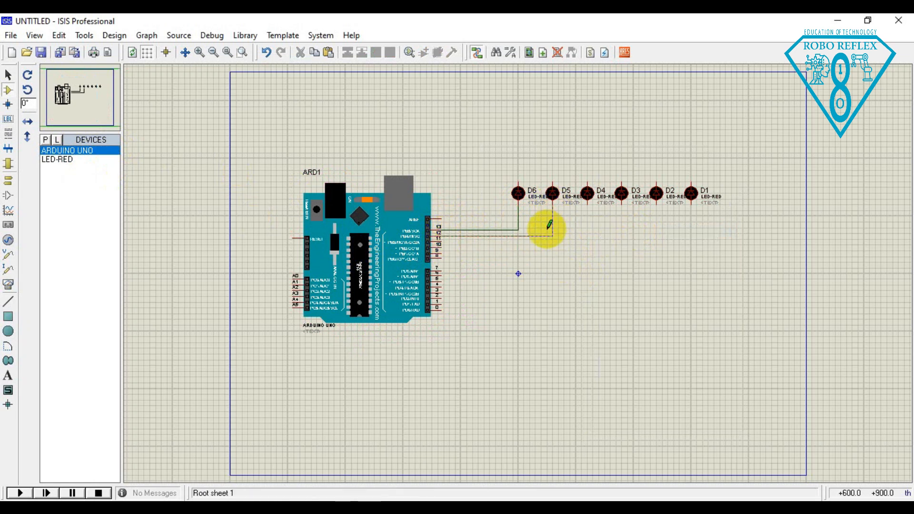
{"action": "left_click", "coordinate": [443, 237]}
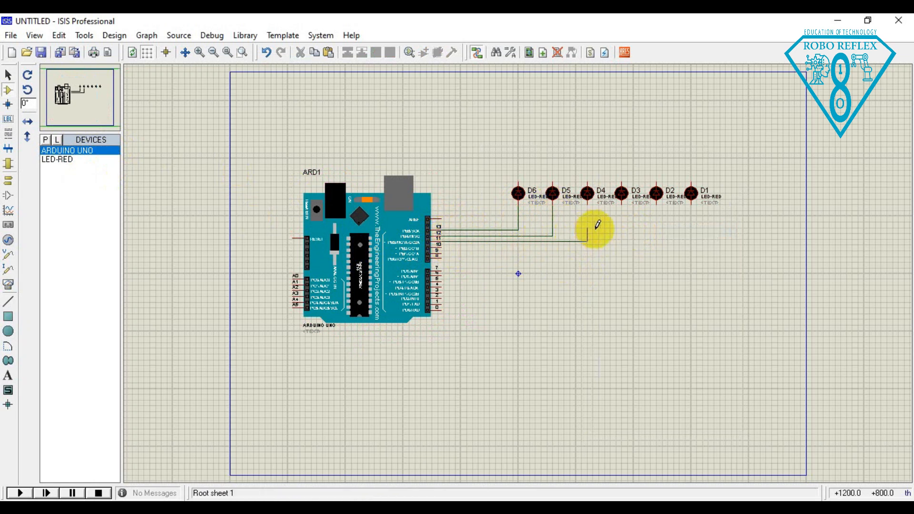
{"action": "left_click", "coordinate": [589, 204]}
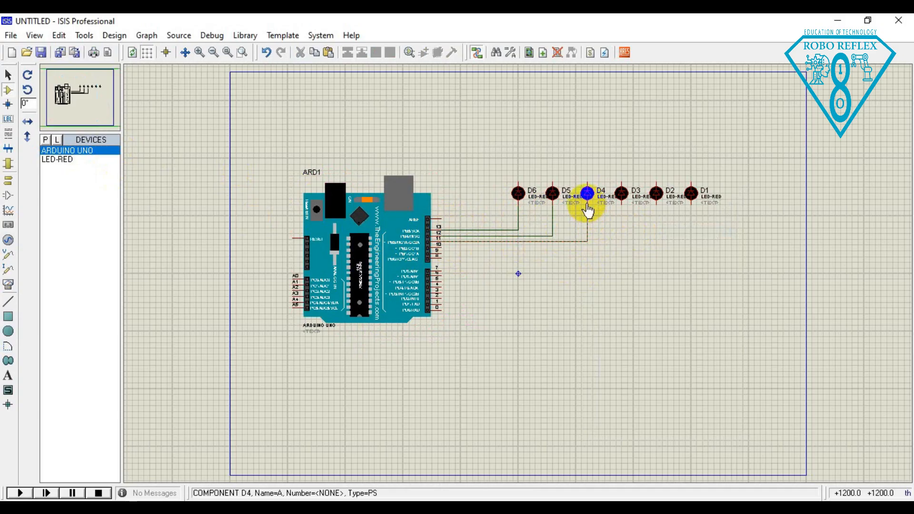
{"action": "left_click", "coordinate": [443, 244]}
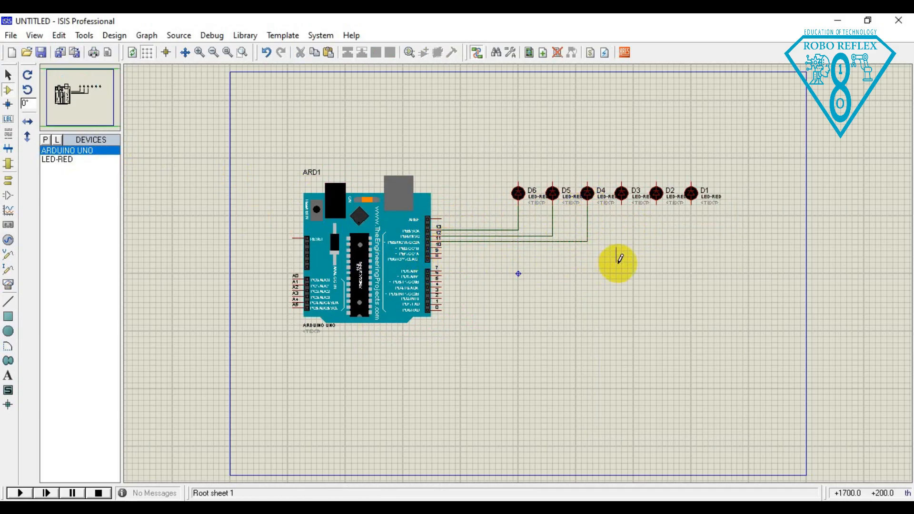
{"action": "left_click", "coordinate": [622, 209]}
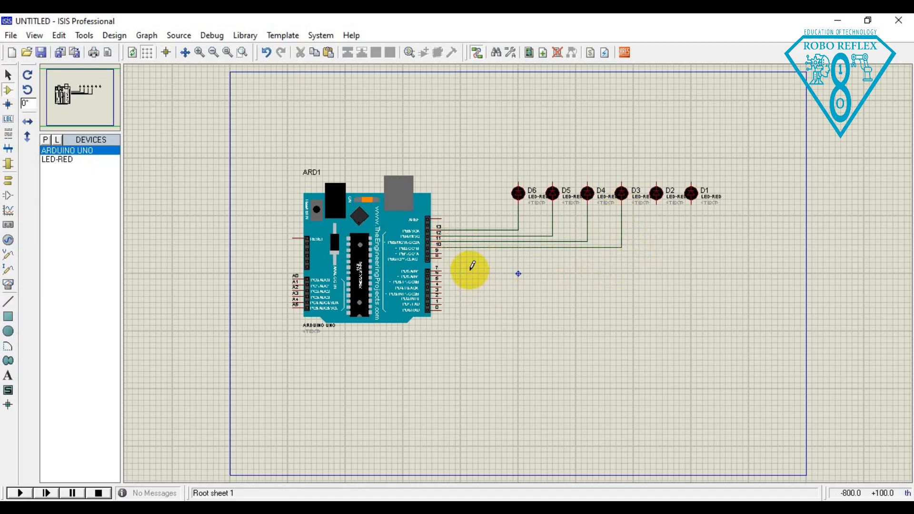
{"action": "left_click", "coordinate": [443, 254]}
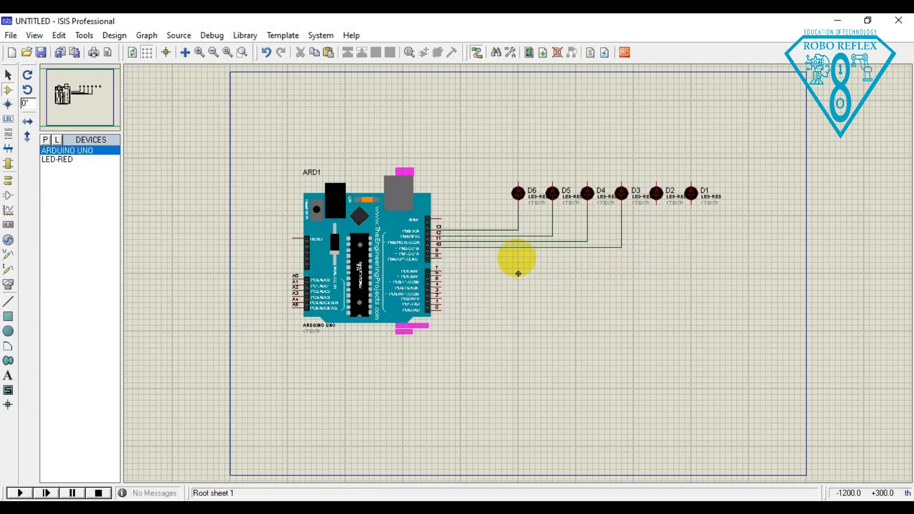
{"action": "right_click", "coordinate": [388, 260]}
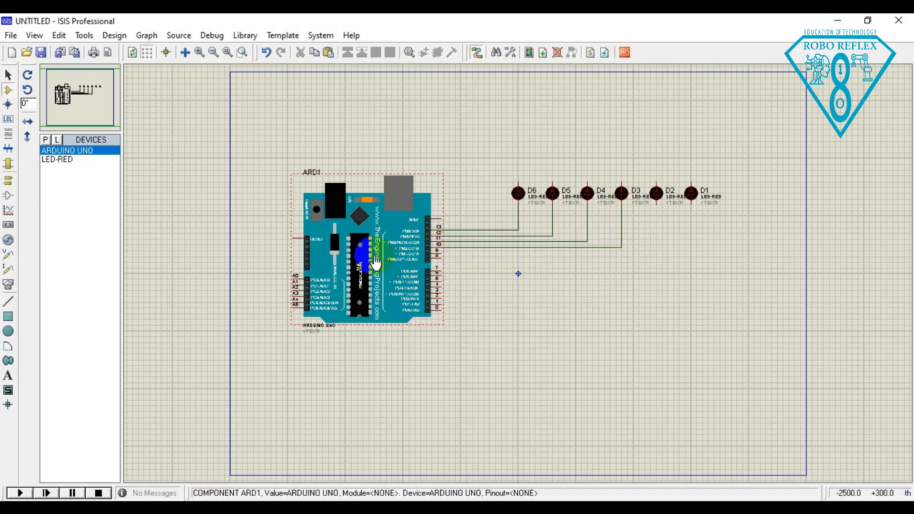
{"action": "left_click", "coordinate": [445, 247]}
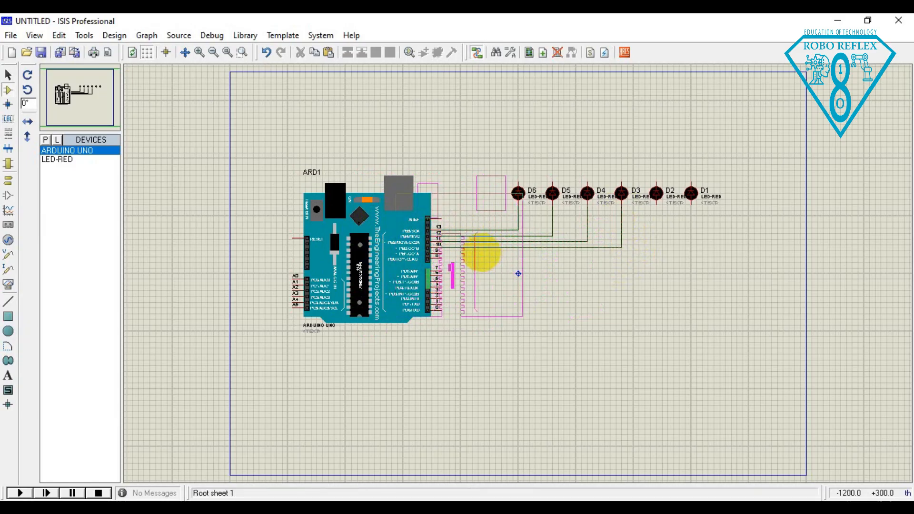
{"action": "left_click", "coordinate": [362, 245]}
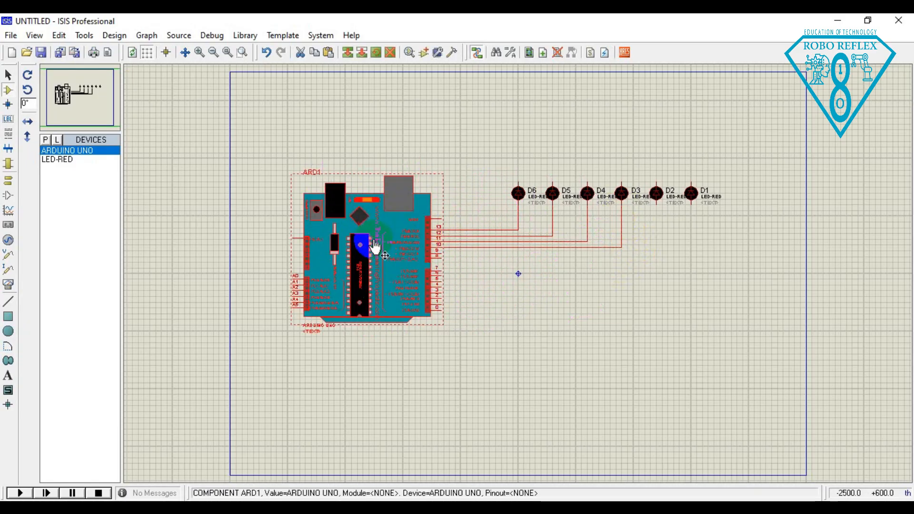
Wire the lower terminal of LED D2 to Arduino pin 9 and that of LED D1 to pin 8.
{"action": "left_click", "coordinate": [658, 199]}
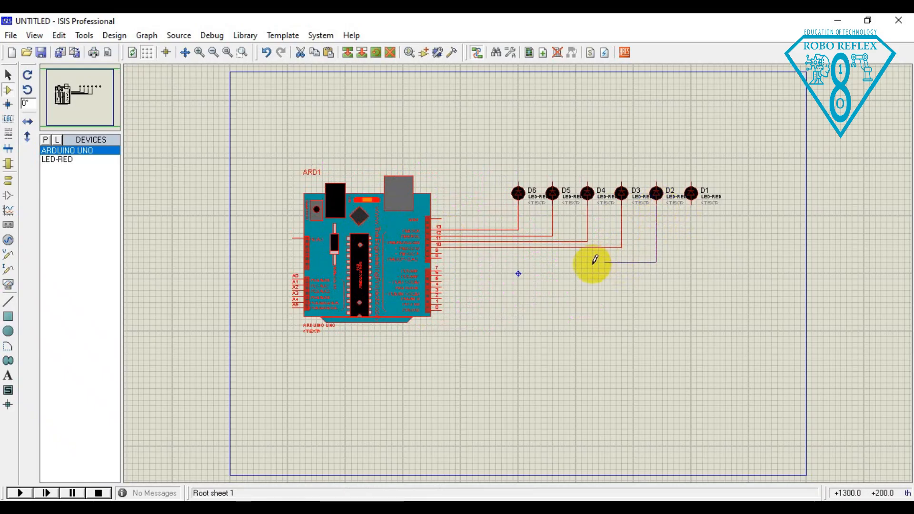
{"action": "left_click", "coordinate": [446, 249]}
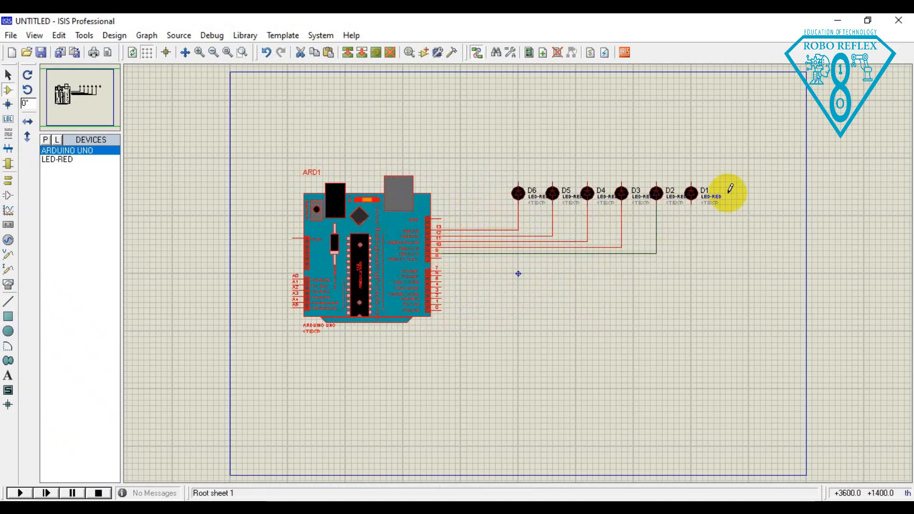
{"action": "left_click", "coordinate": [691, 201]}
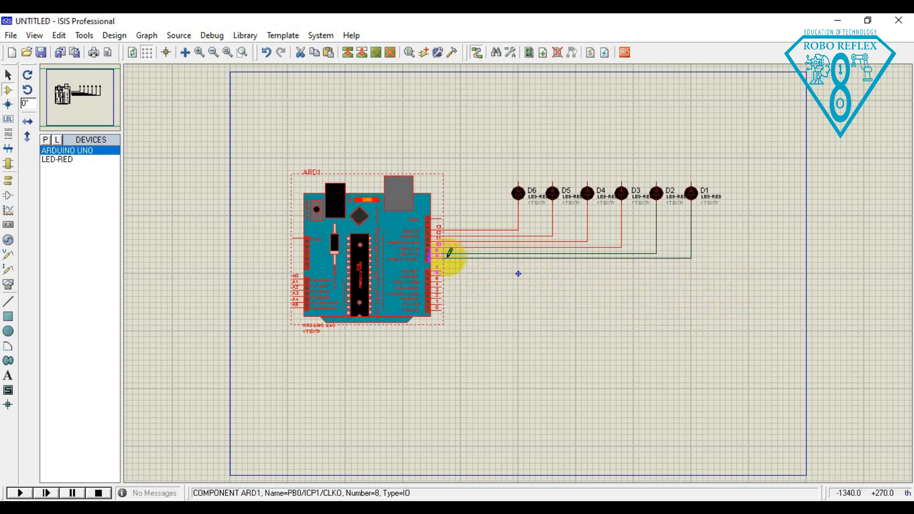
{"action": "left_click", "coordinate": [449, 252]}
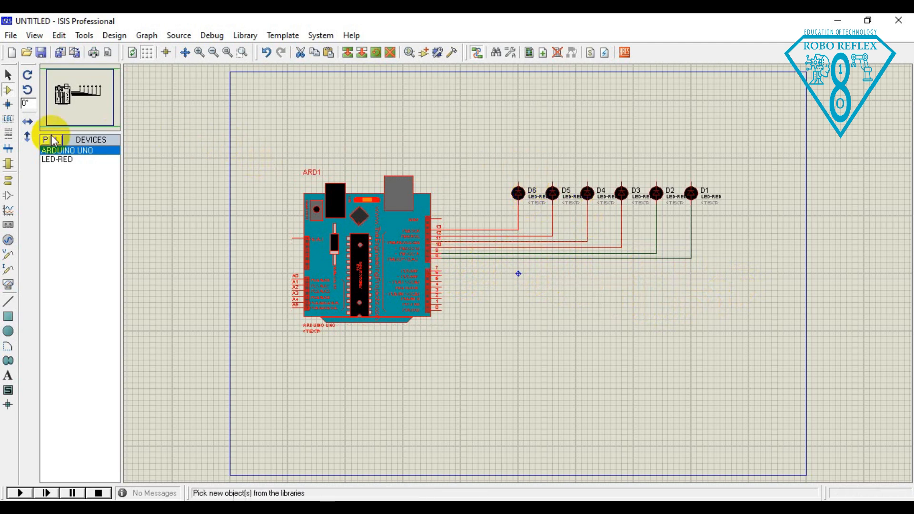
Wire the upper terminals of all six LEDs, D6 to D1, together into one common horizontal line above the row.
{"action": "left_click", "coordinate": [519, 178]}
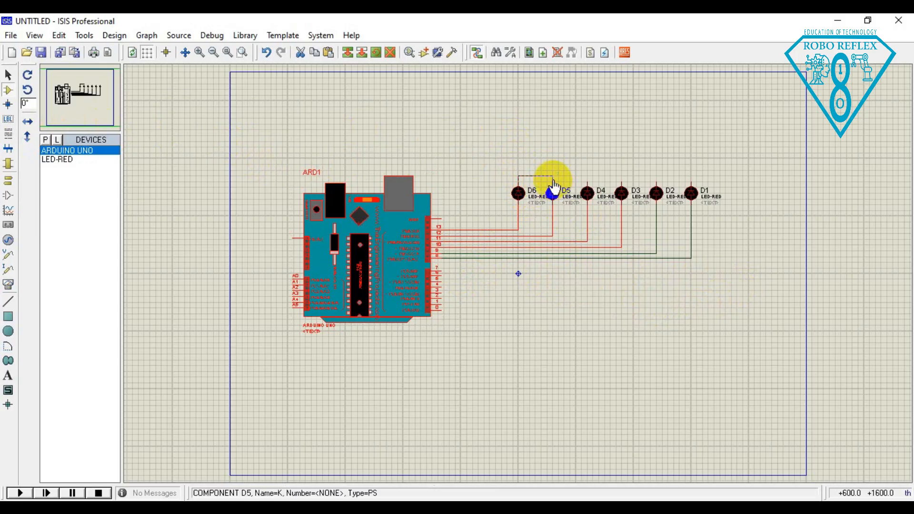
{"action": "left_click", "coordinate": [553, 186]}
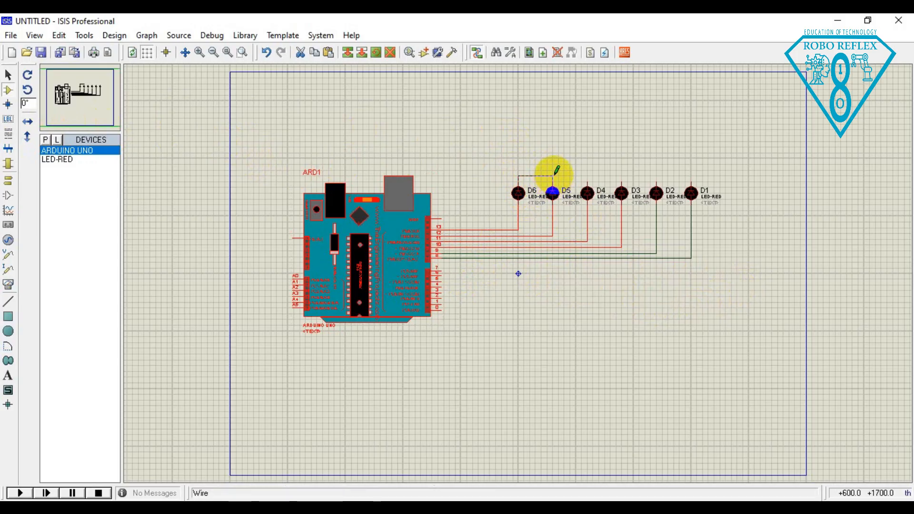
{"action": "left_click", "coordinate": [587, 189]}
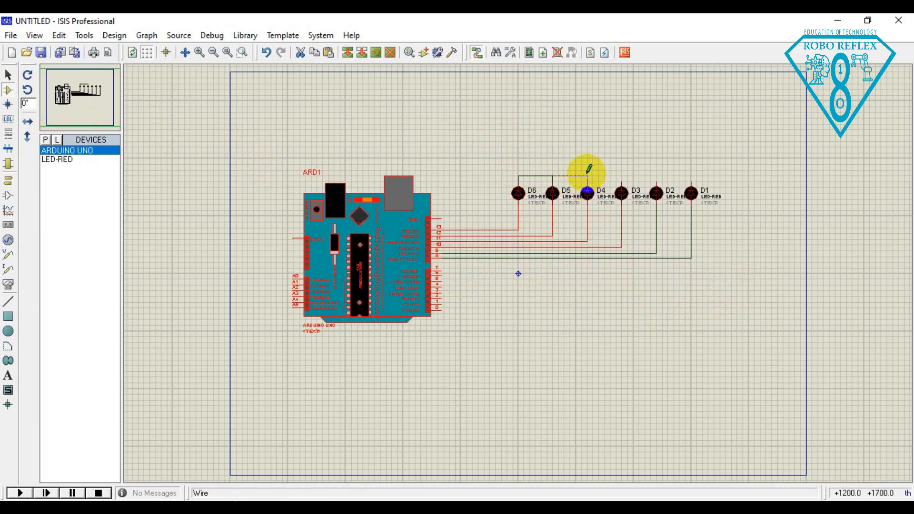
{"action": "left_click", "coordinate": [621, 181]}
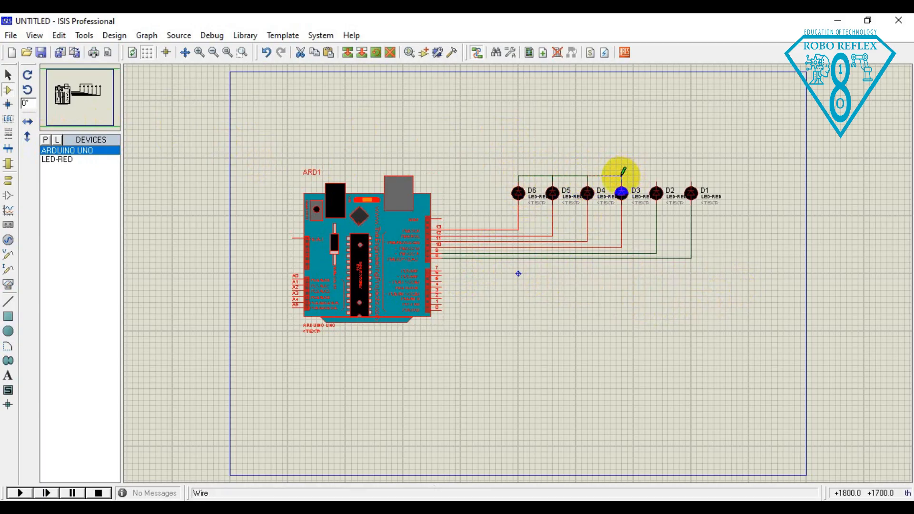
{"action": "left_click", "coordinate": [656, 175]}
{"action": "left_click", "coordinate": [691, 175]}
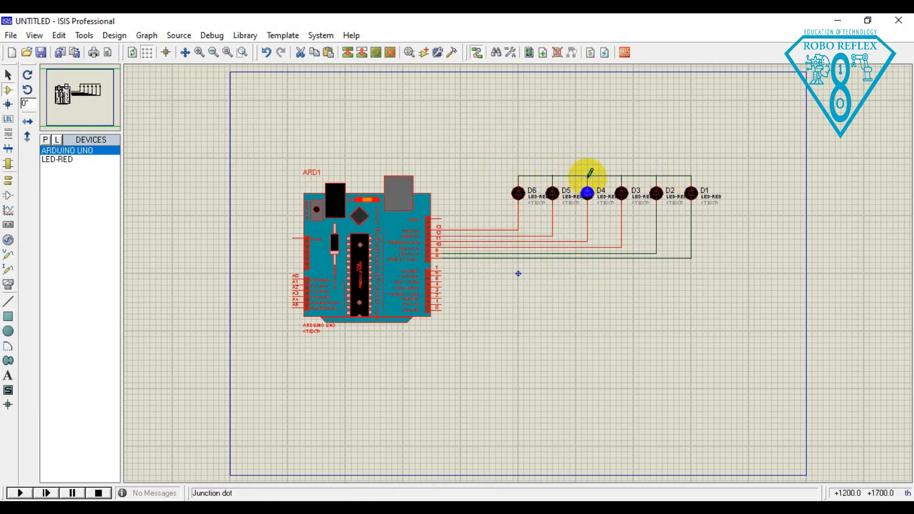
Place a GROUND terminal above the middle of the LED row.
{"action": "left_click", "coordinate": [8, 180]}
{"action": "left_click", "coordinate": [57, 194]}
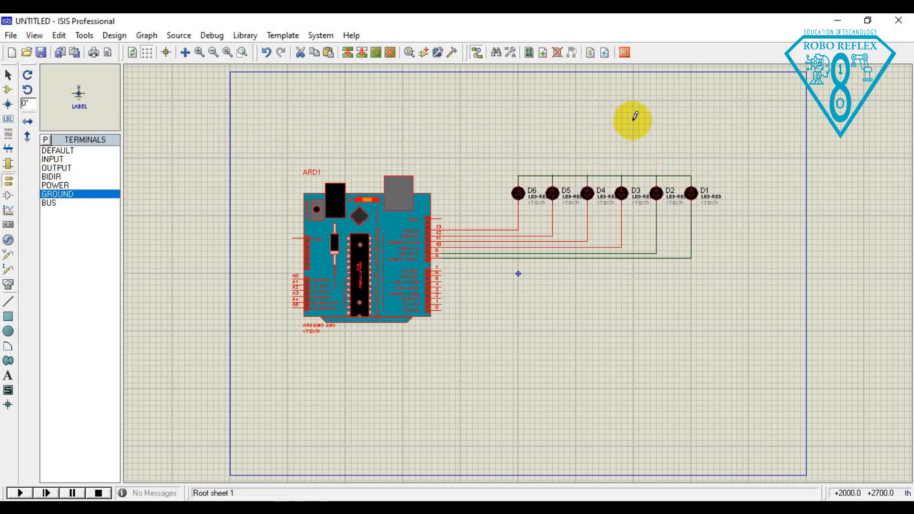
{"action": "left_click", "coordinate": [601, 136]}
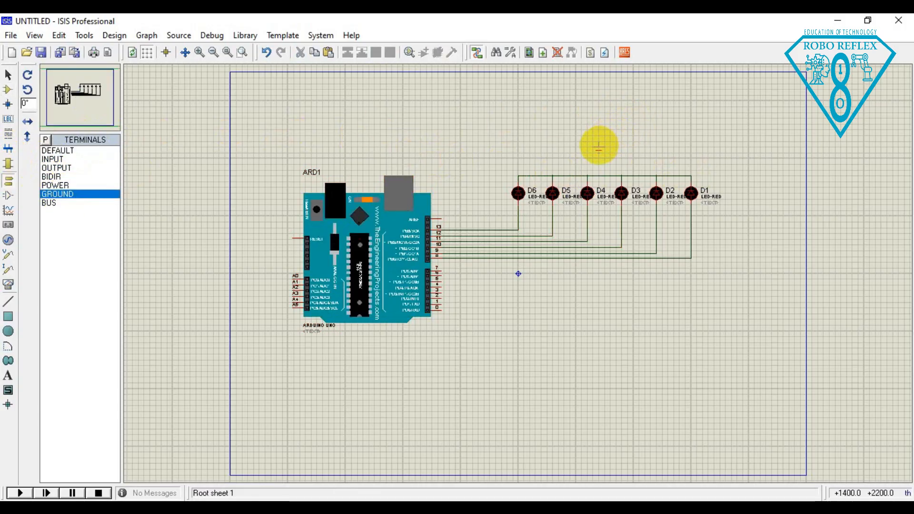
Rotate the ground terminal 180 degrees and wire it to the common line of the LEDs below it.
{"action": "right_click", "coordinate": [600, 143]}
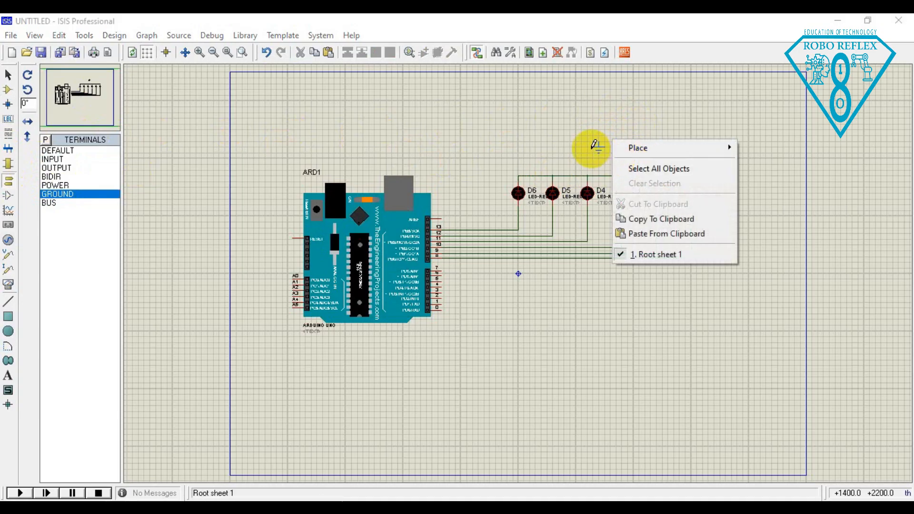
{"action": "left_click", "coordinate": [595, 153]}
{"action": "right_click", "coordinate": [600, 151]}
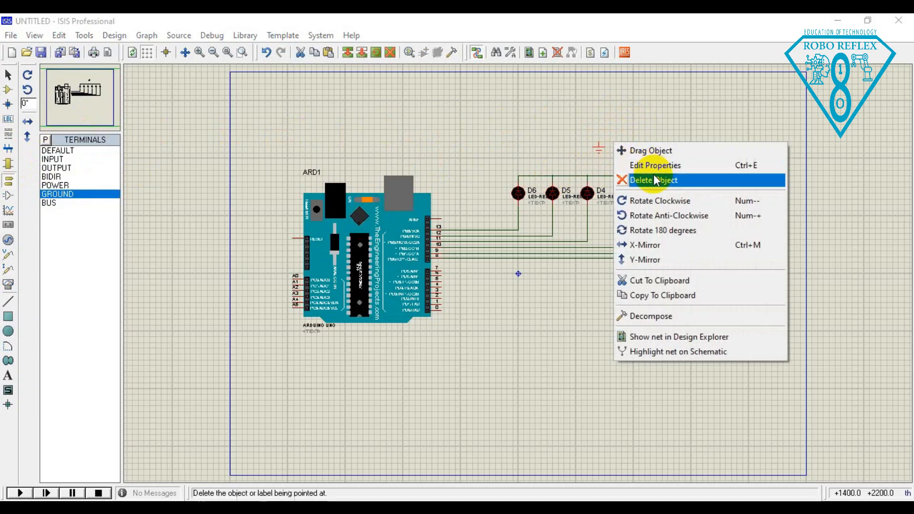
{"action": "left_click", "coordinate": [659, 231]}
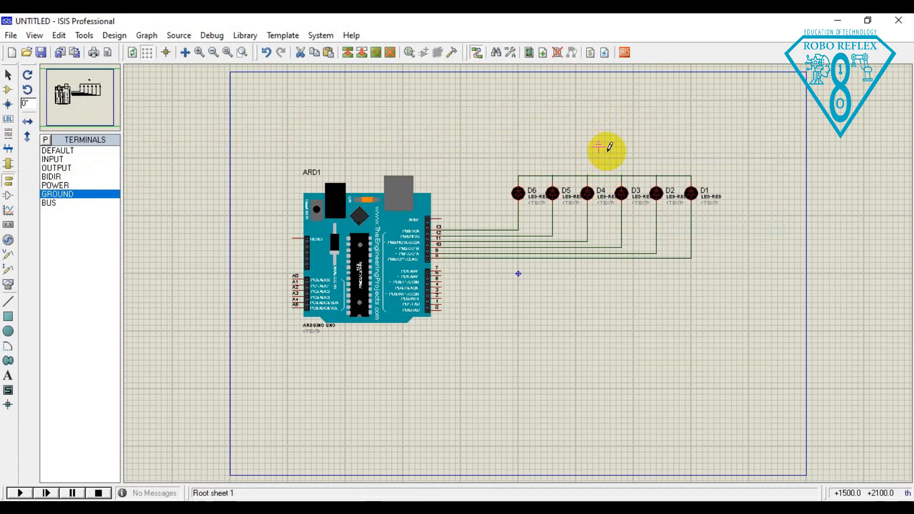
{"action": "left_click", "coordinate": [599, 175]}
{"action": "left_click", "coordinate": [601, 152]}
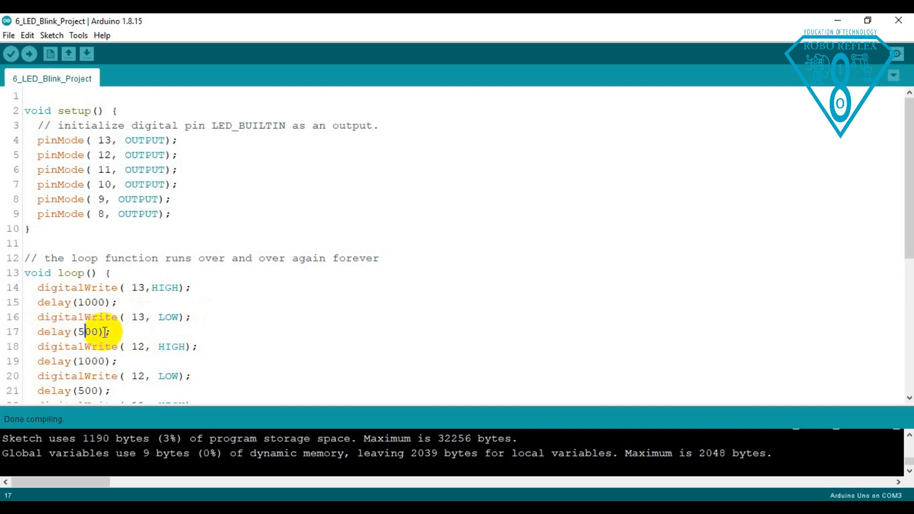
Verify the 6_LED_Blink_Project sketch in the Arduino IDE and export its compiled binary.
{"action": "scroll", "coordinate": [105, 326], "scroll_direction": "down", "scroll_amount": 6}
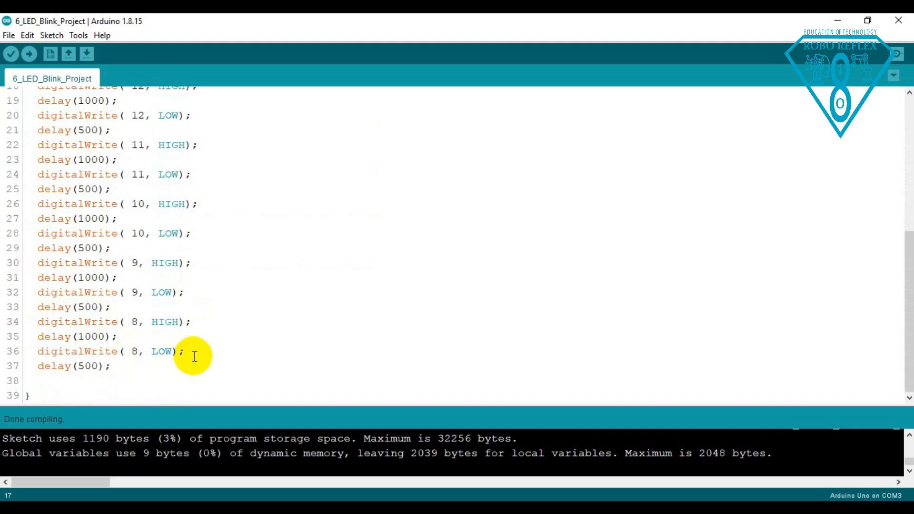
{"action": "scroll", "coordinate": [162, 293], "scroll_direction": "up", "scroll_amount": 2}
{"action": "scroll", "coordinate": [166, 285], "scroll_direction": "up", "scroll_amount": 4}
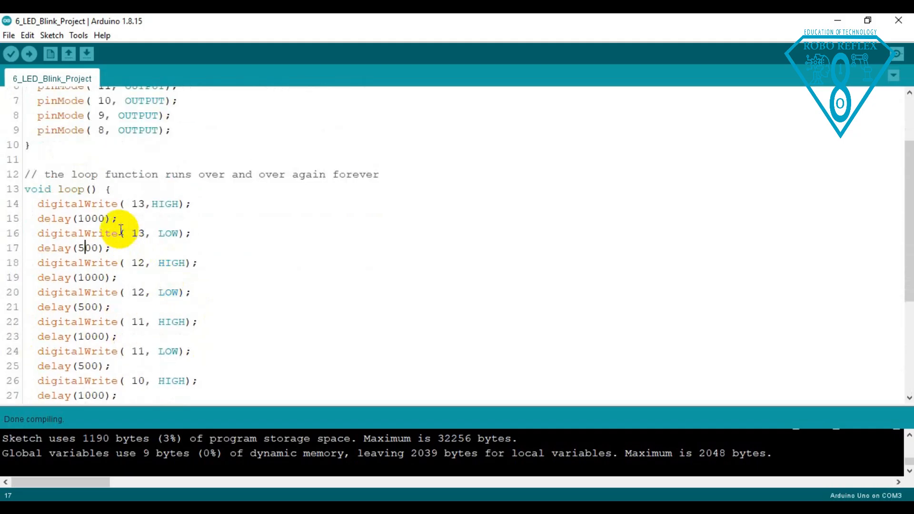
{"action": "left_click", "coordinate": [13, 55]}
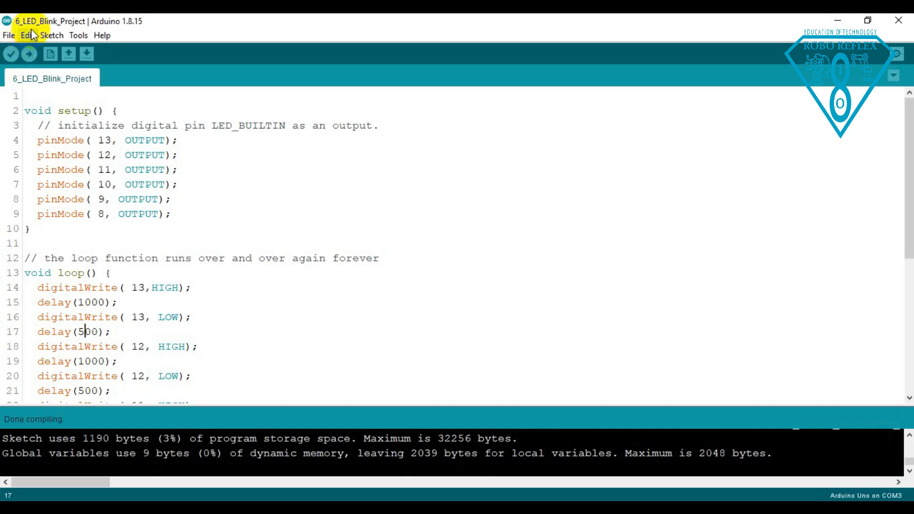
{"action": "left_click", "coordinate": [53, 35]}
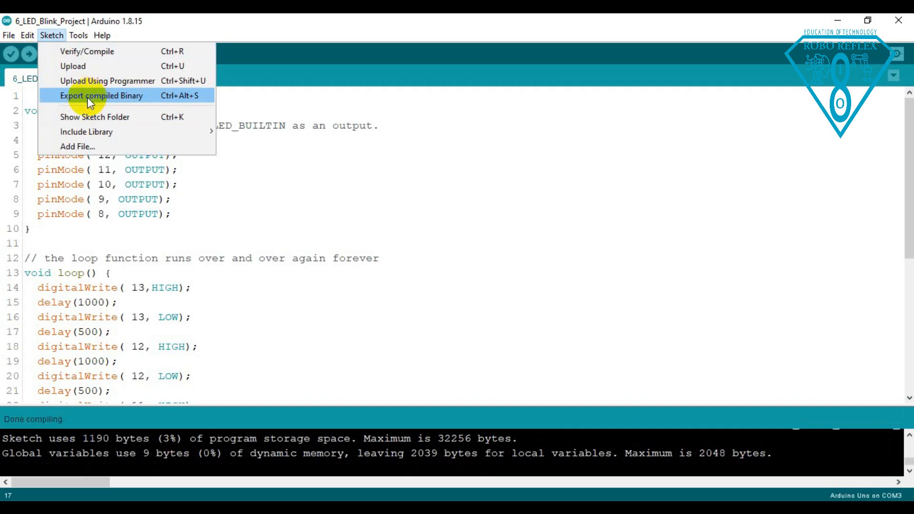
{"action": "left_click", "coordinate": [99, 95]}
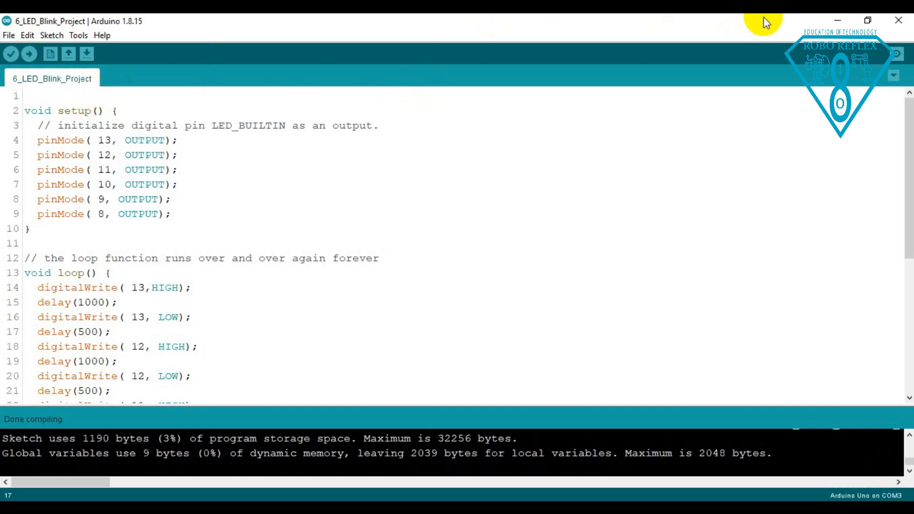
Switch back to Proteus ISIS, open the Arduino Uno's component properties and start browsing for its program file.
{"action": "left_click", "coordinate": [842, 21]}
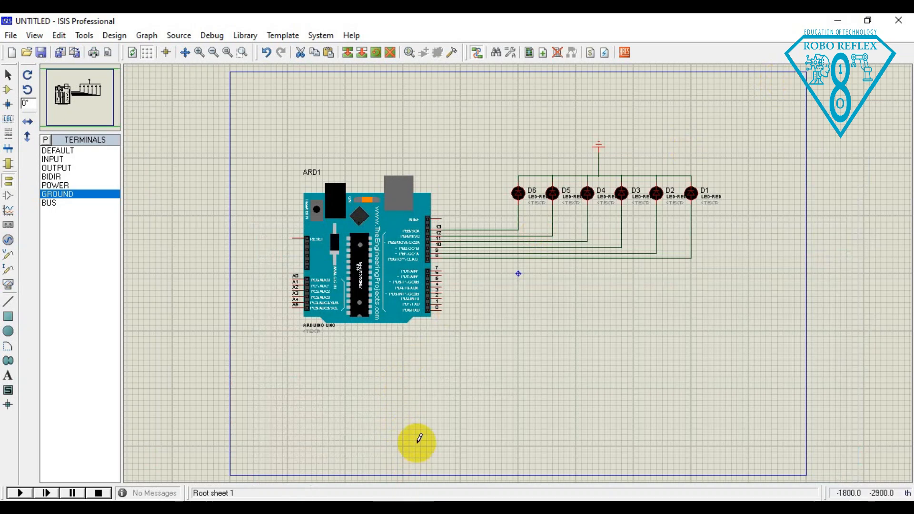
{"action": "double_click", "coordinate": [373, 250]}
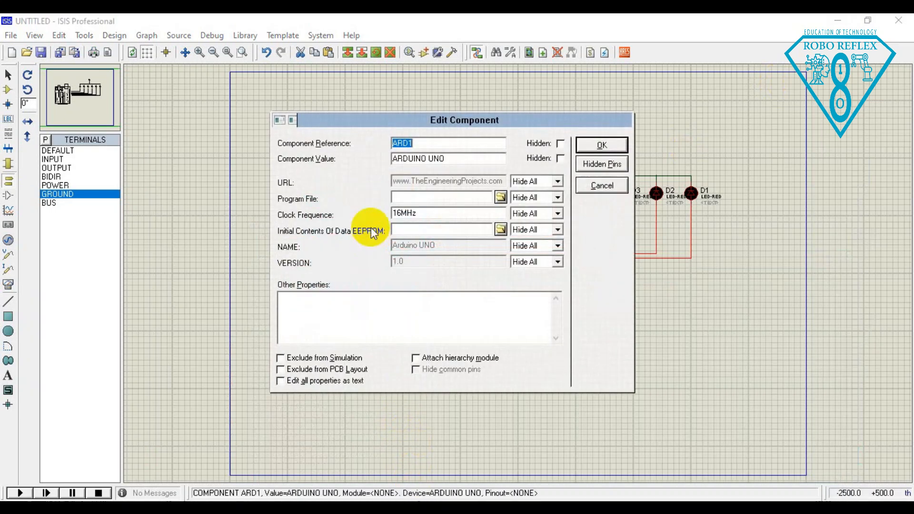
{"action": "left_click", "coordinate": [500, 197]}
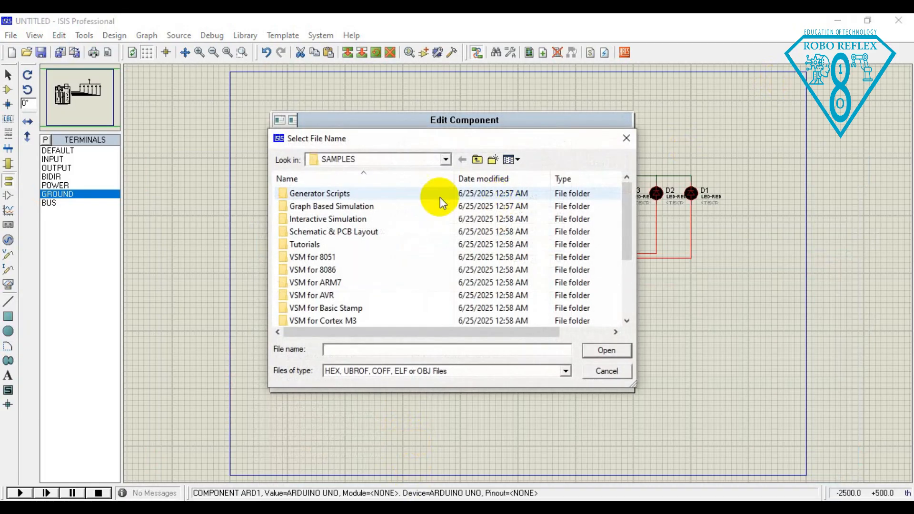
Browse on drive ROBO REFLEX (D:) through the Robo Reflex video folder to the 6_LED_Blink_Project folder.
{"action": "left_click", "coordinate": [444, 159]}
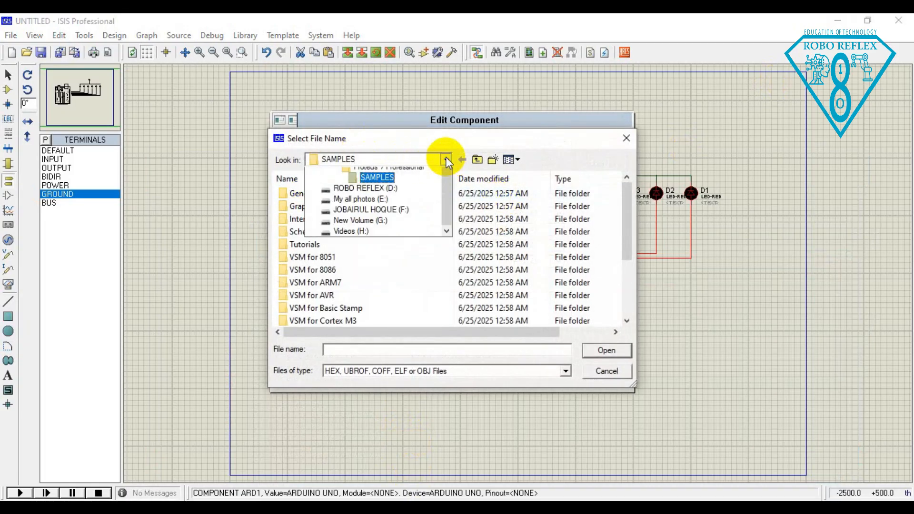
{"action": "left_click", "coordinate": [365, 301]}
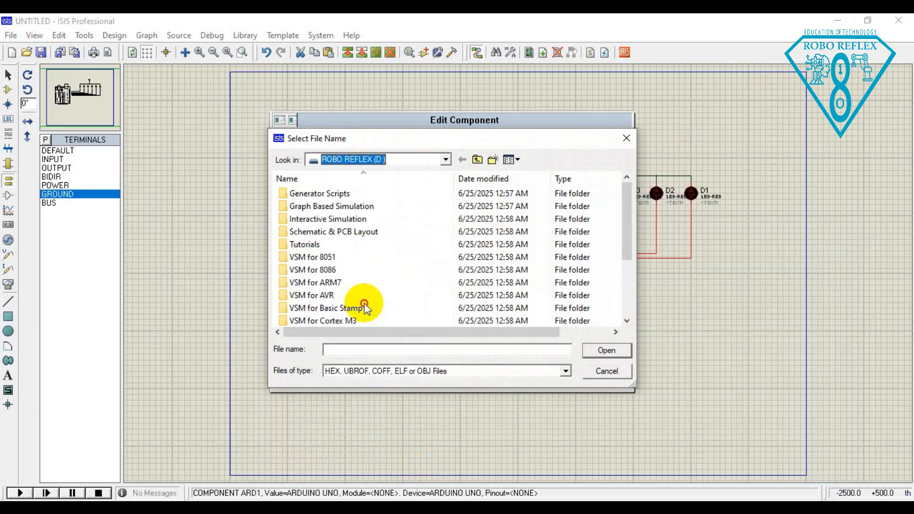
{"action": "scroll", "coordinate": [351, 230], "scroll_direction": "down", "scroll_amount": 15}
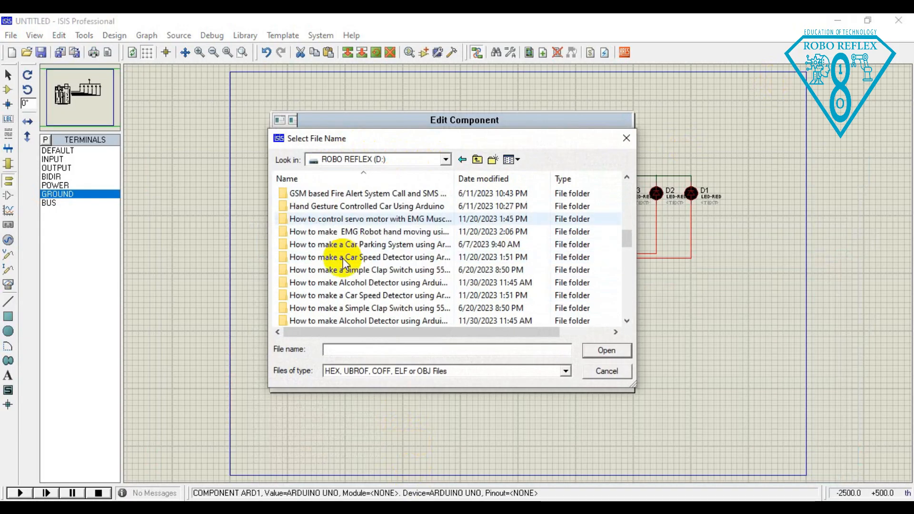
{"action": "scroll", "coordinate": [340, 282], "scroll_direction": "down", "scroll_amount": 4}
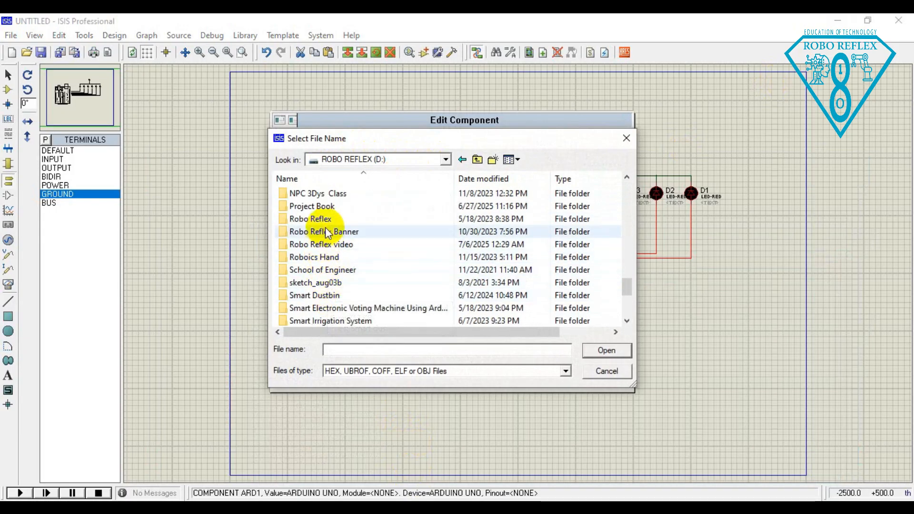
{"action": "double_click", "coordinate": [324, 245]}
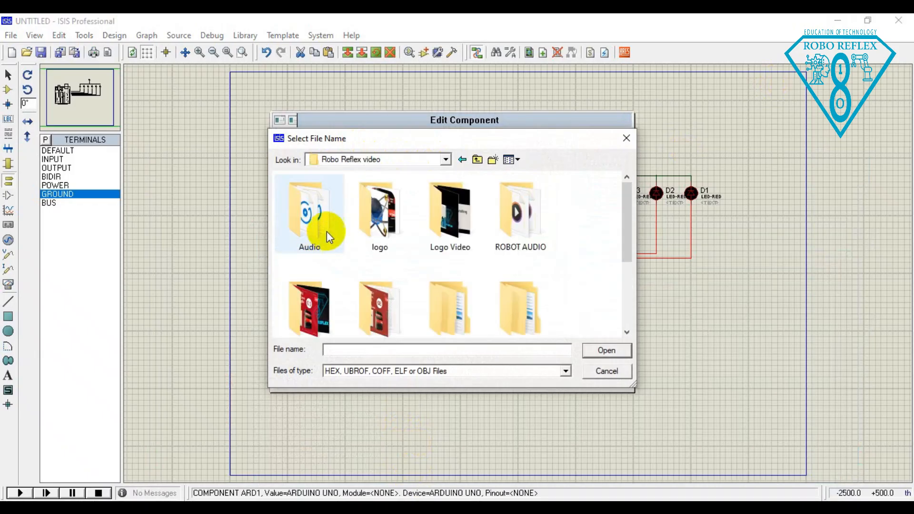
{"action": "scroll", "coordinate": [476, 247], "scroll_direction": "down", "scroll_amount": 5}
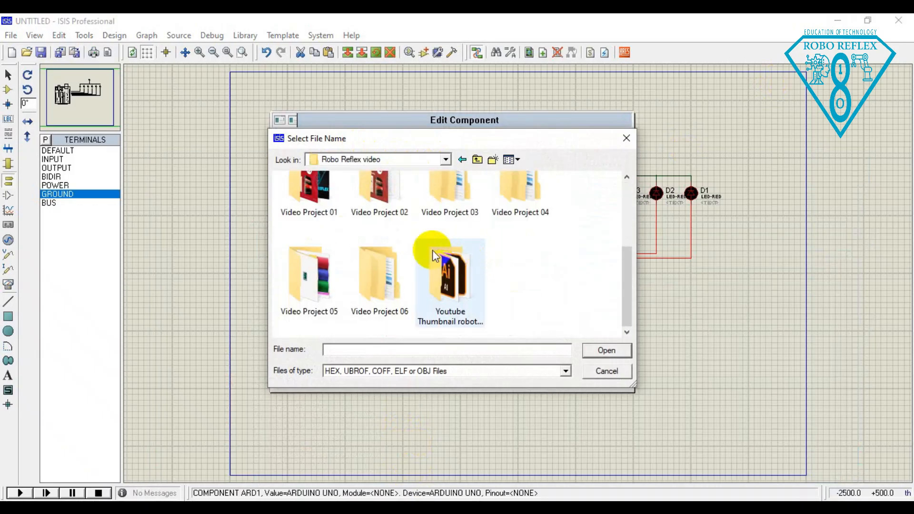
{"action": "double_click", "coordinate": [376, 204]}
{"action": "double_click", "coordinate": [309, 232]}
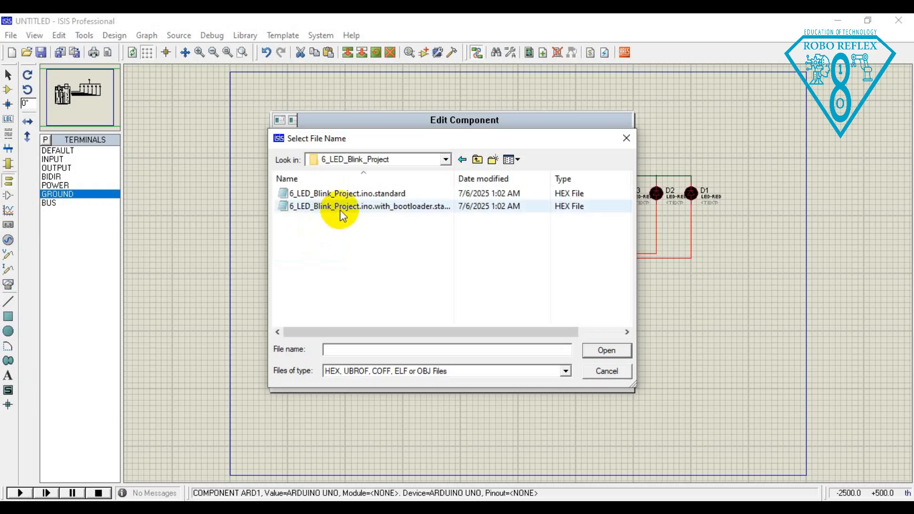
Load the HEX file 6_LED_Blink_Project.ino.with_bootloader.standard as the Arduino's program file, confirm the properties and clear the selection.
{"action": "left_click", "coordinate": [340, 209]}
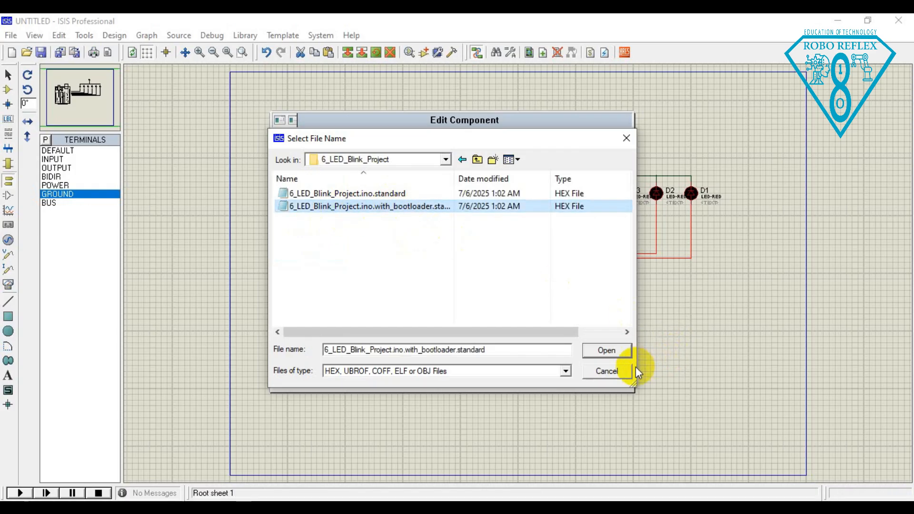
{"action": "left_click", "coordinate": [609, 350]}
{"action": "left_click", "coordinate": [601, 143]}
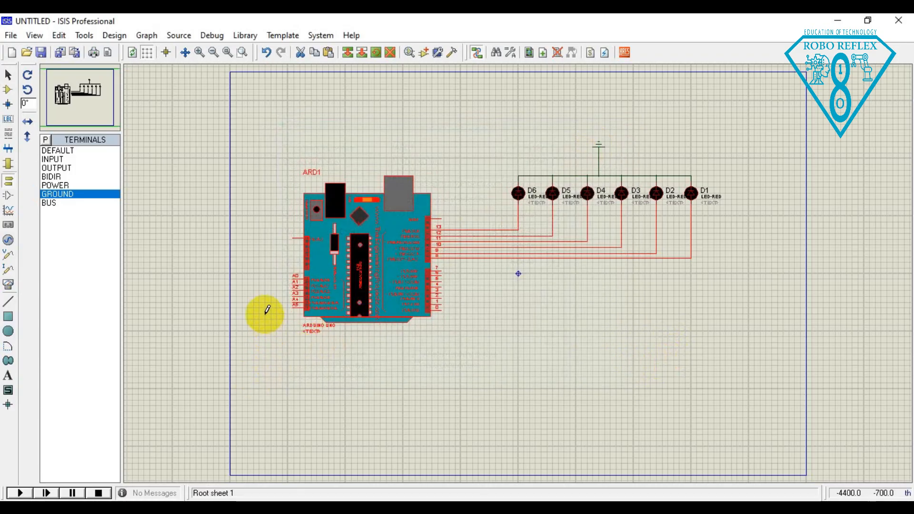
{"action": "left_click", "coordinate": [281, 259]}
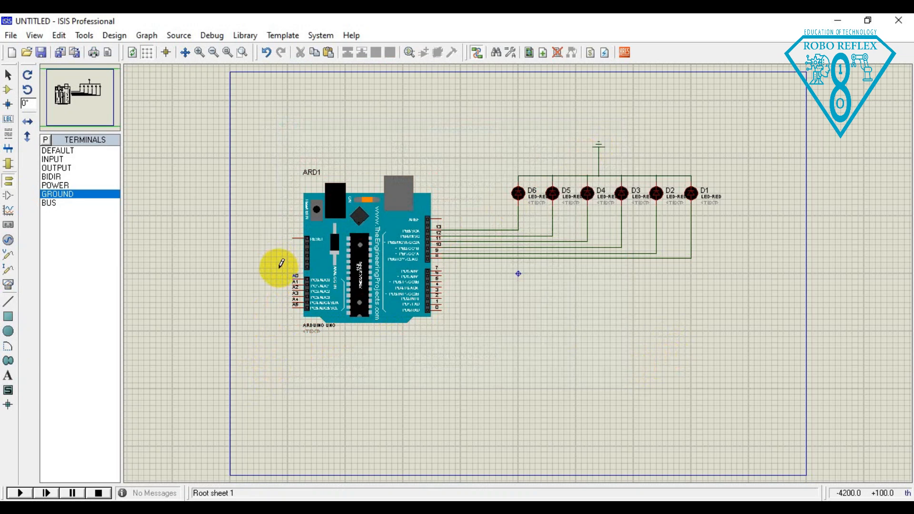
Run the simulation of the finished Arduino LED circuit.
{"action": "left_click", "coordinate": [21, 492]}
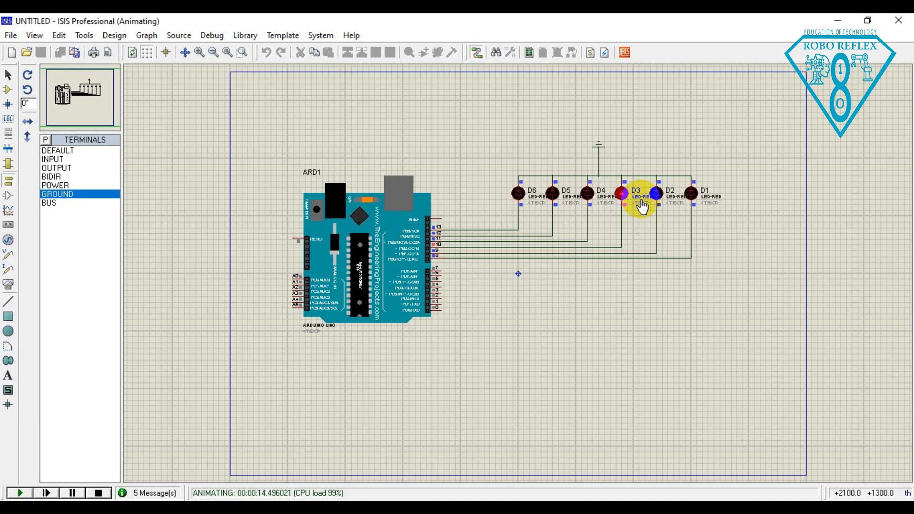
{"action": "scroll", "coordinate": [524, 238], "scroll_direction": "up", "scroll_amount": 1}
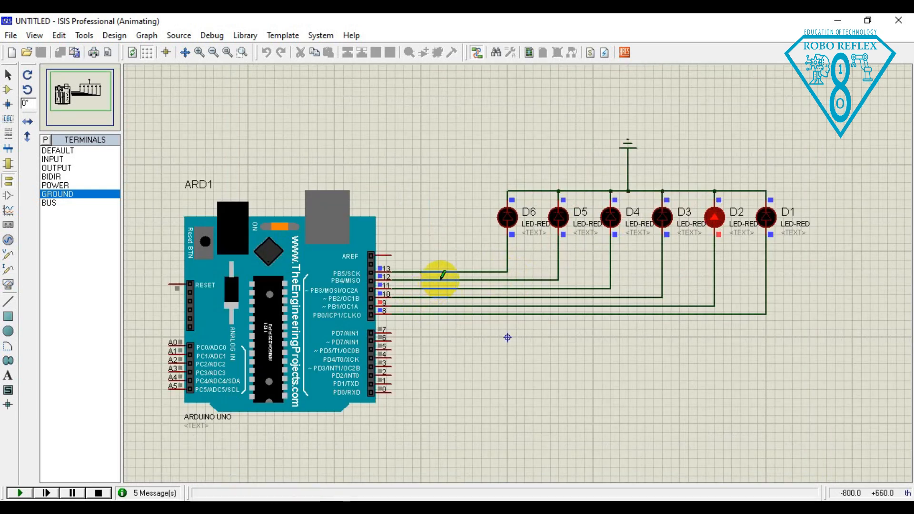